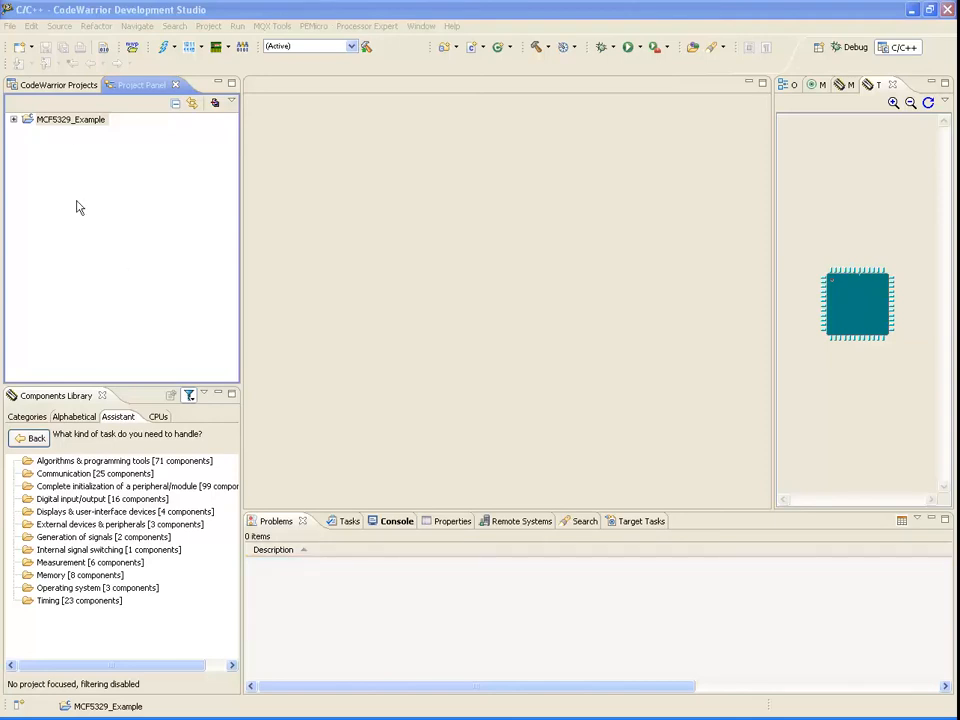
- Review the two CodeWarrior Download debug configurations of the MCF5329_Example project, Internal RAM and Console Internal RAM
click(71, 121)
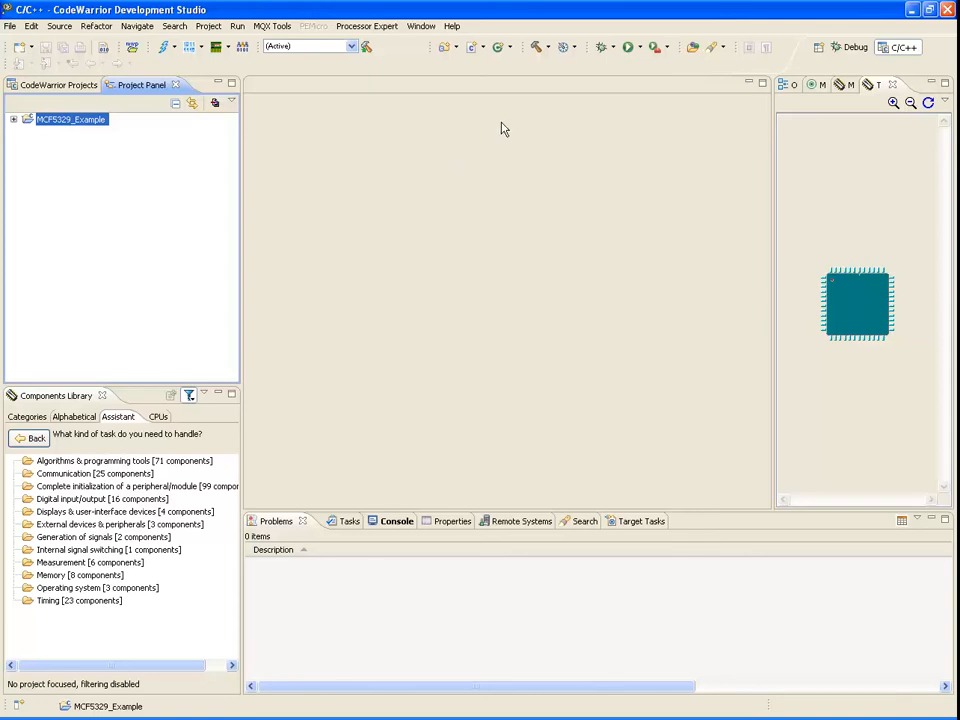
click(612, 47)
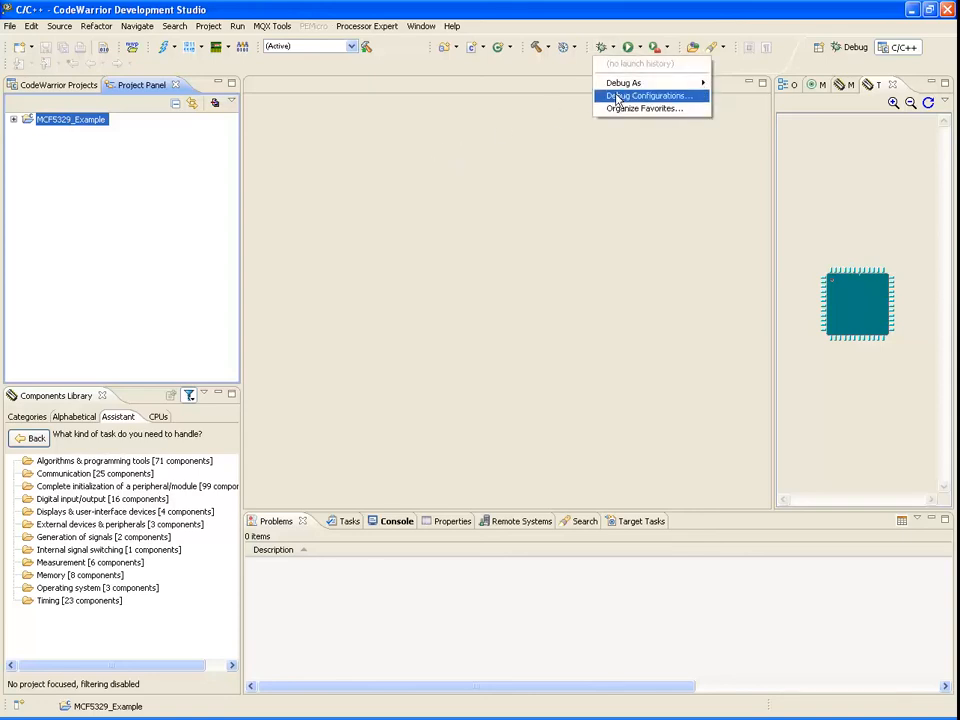
click(617, 97)
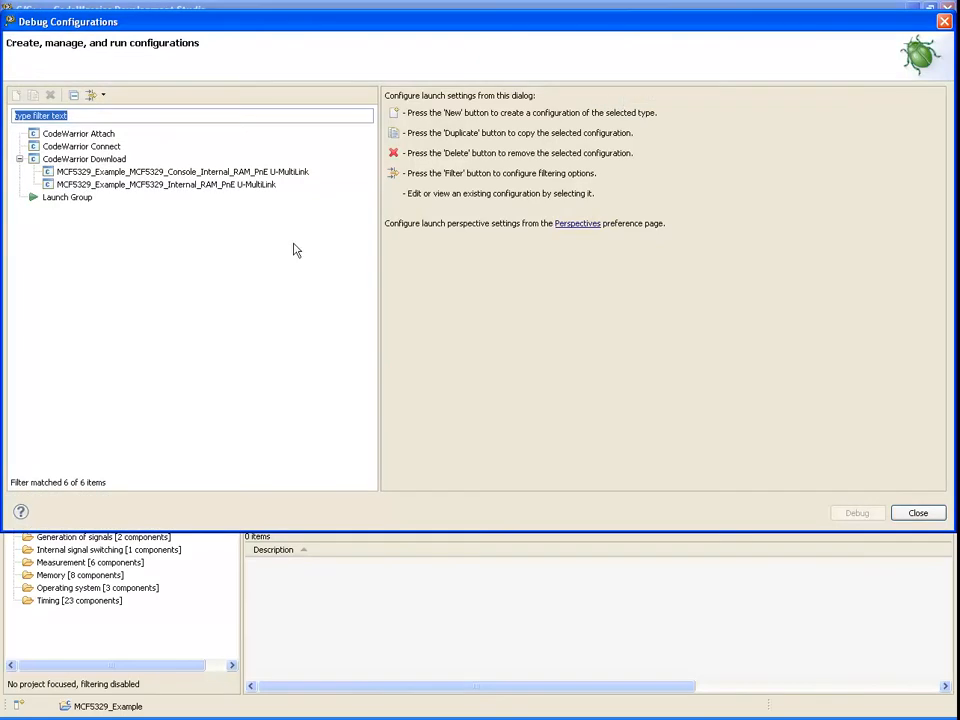
click(210, 185)
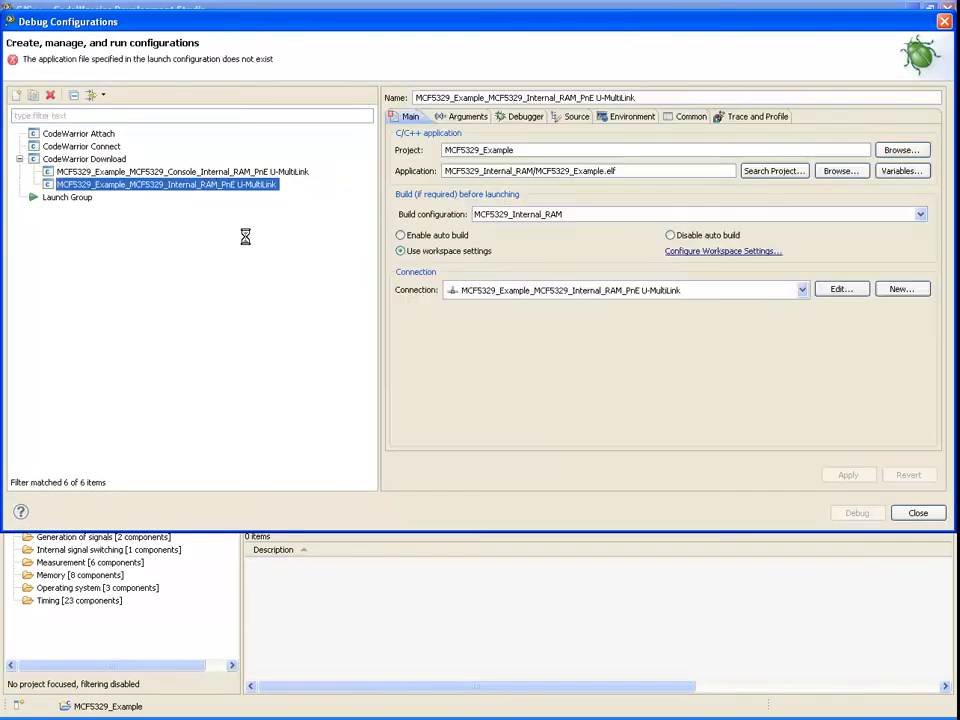
click(221, 172)
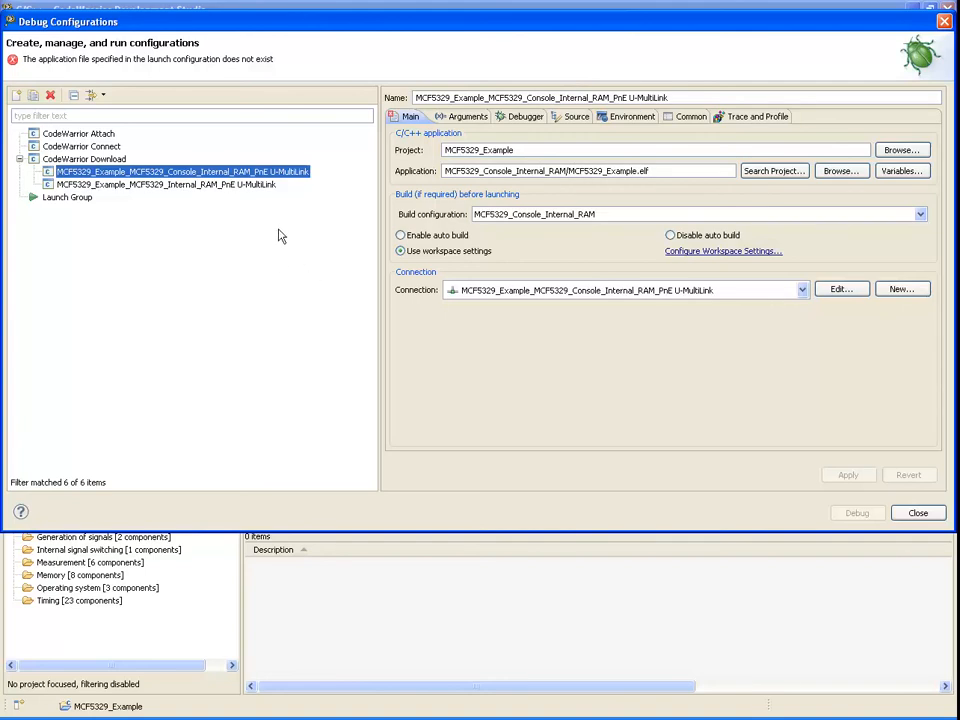
click(252, 185)
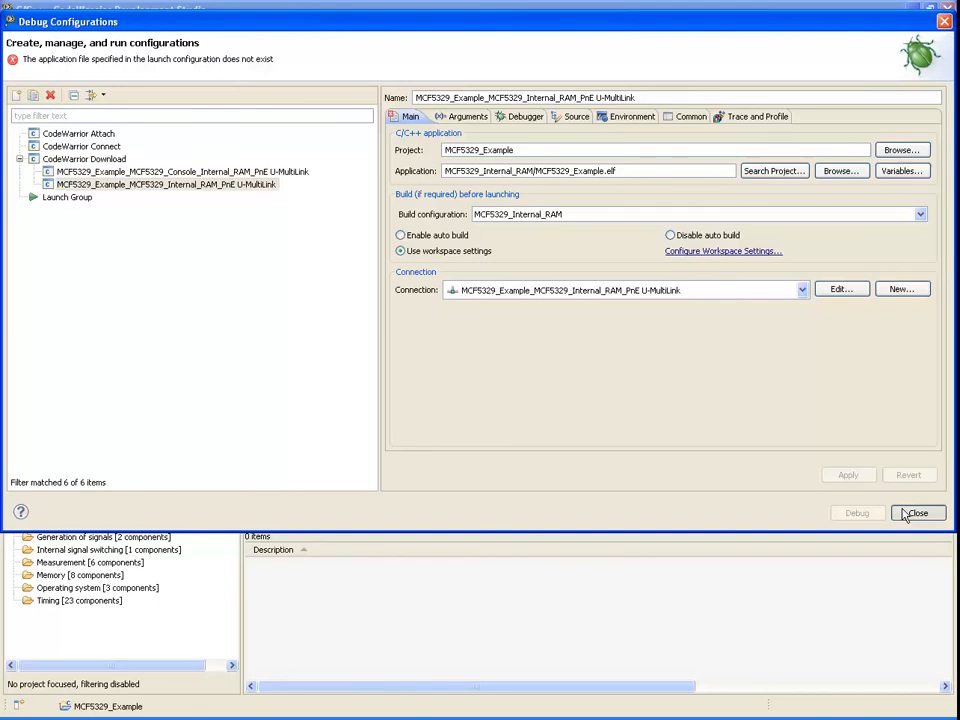
click(912, 513)
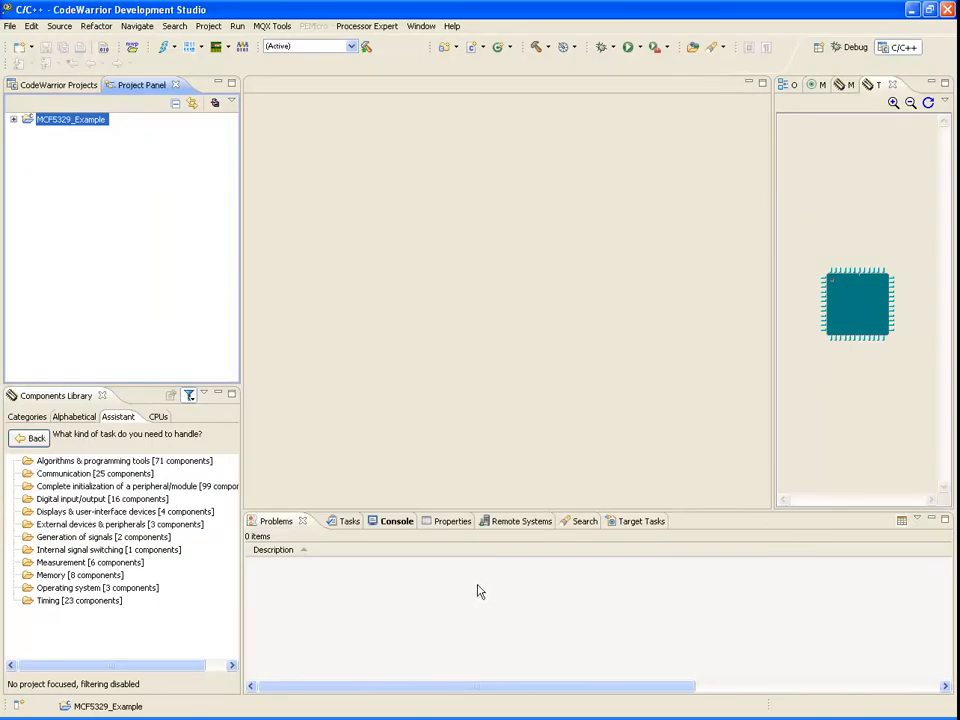
- Import the ColdFire flash programmer task M5329EVBE_EXTFLASH.xml into the AutoFlash group of the target tasks and select it
click(636, 524)
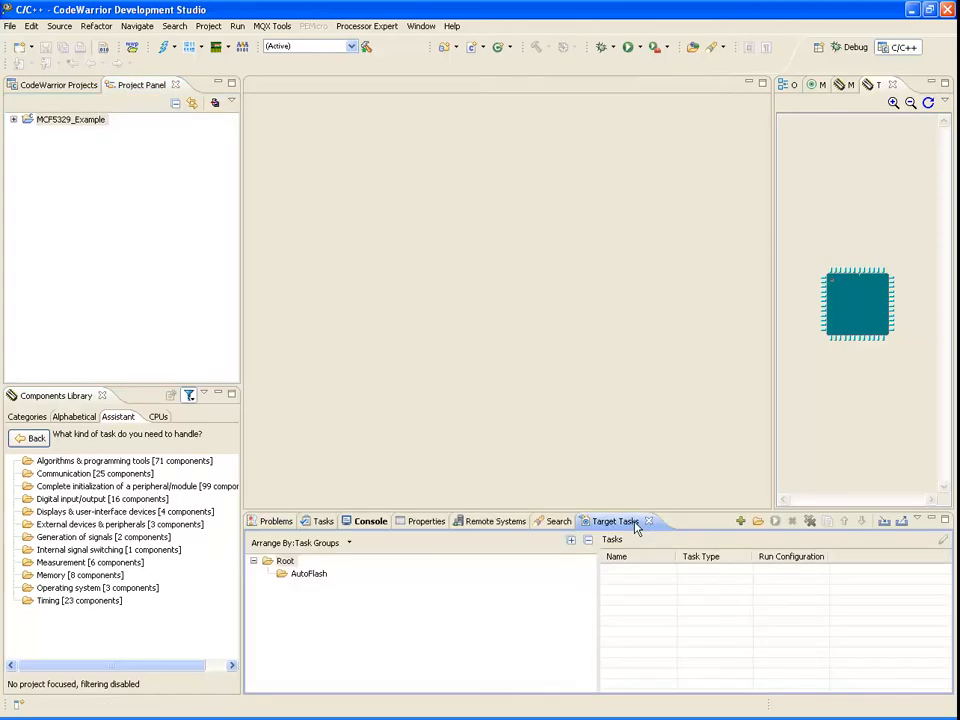
click(310, 578)
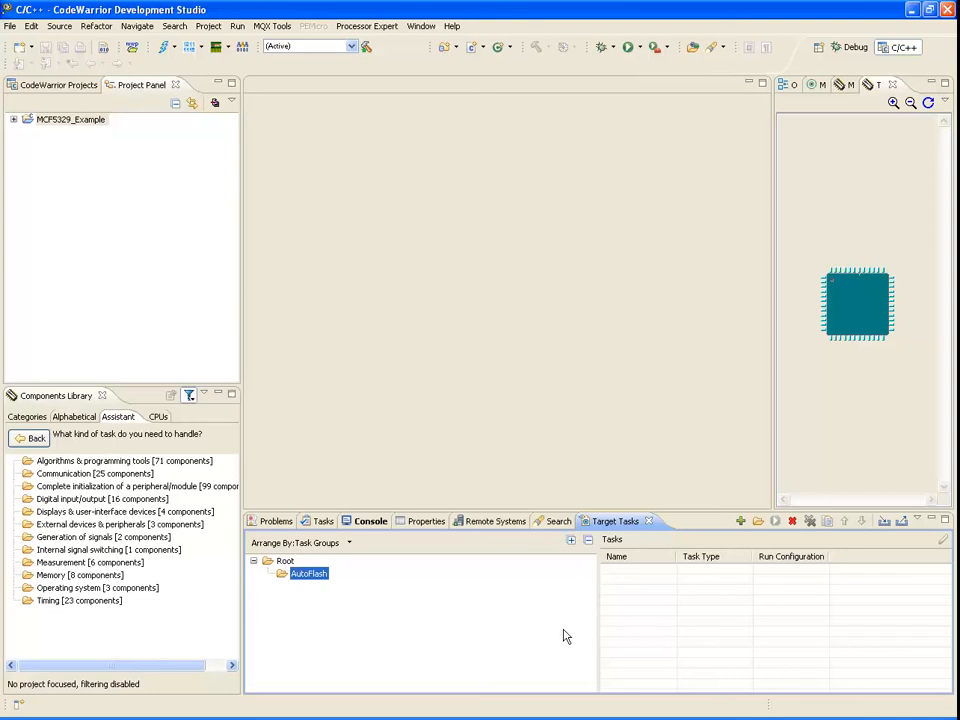
right_click(318, 577)
click(380, 711)
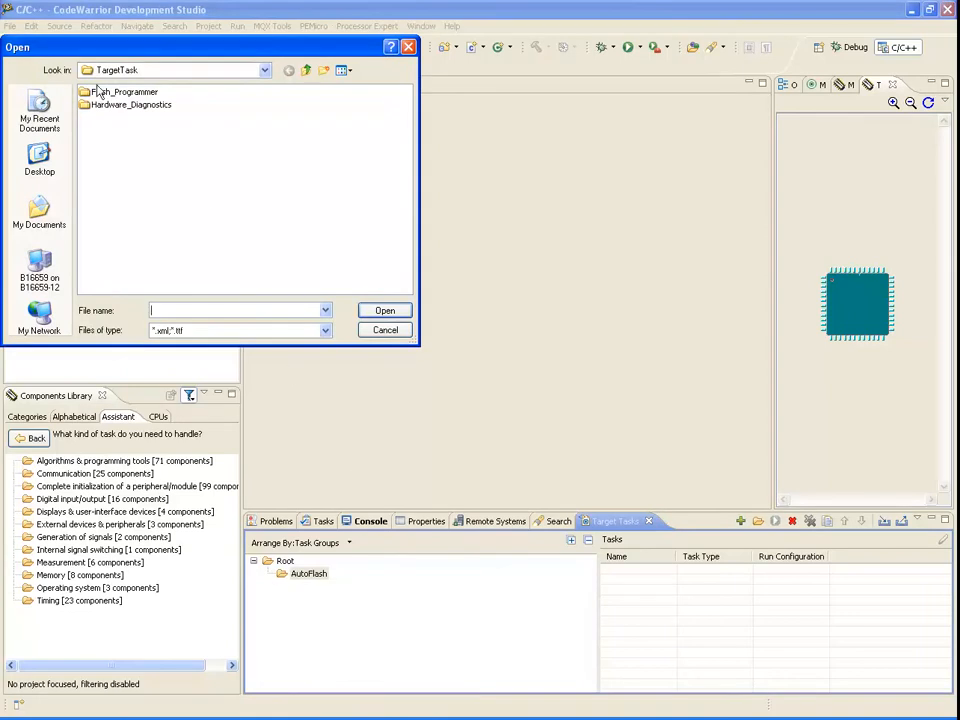
click(265, 70)
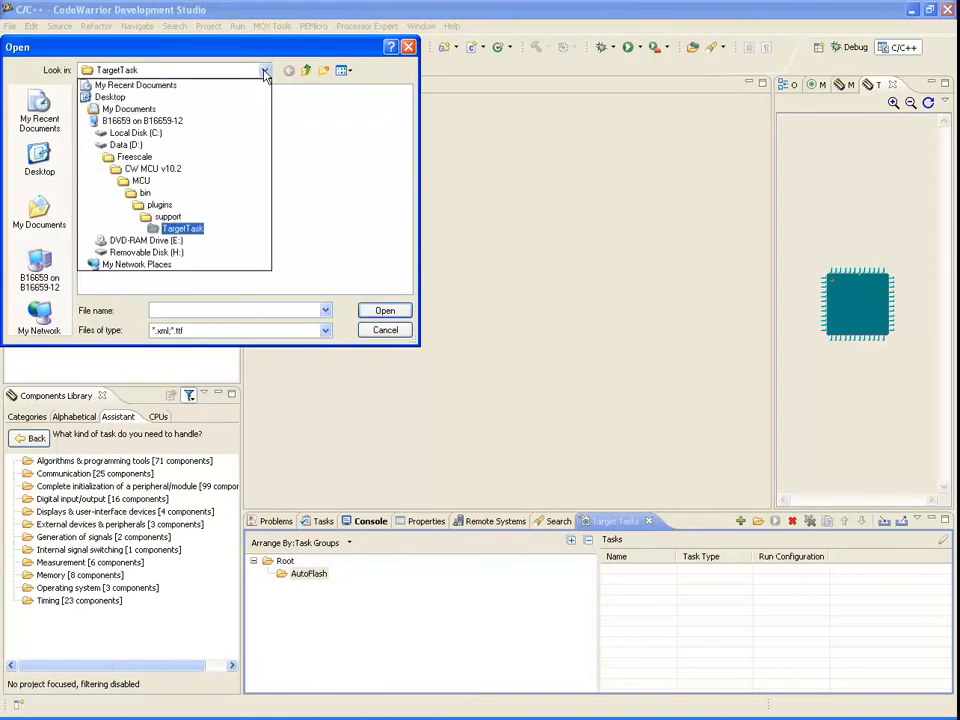
click(187, 229)
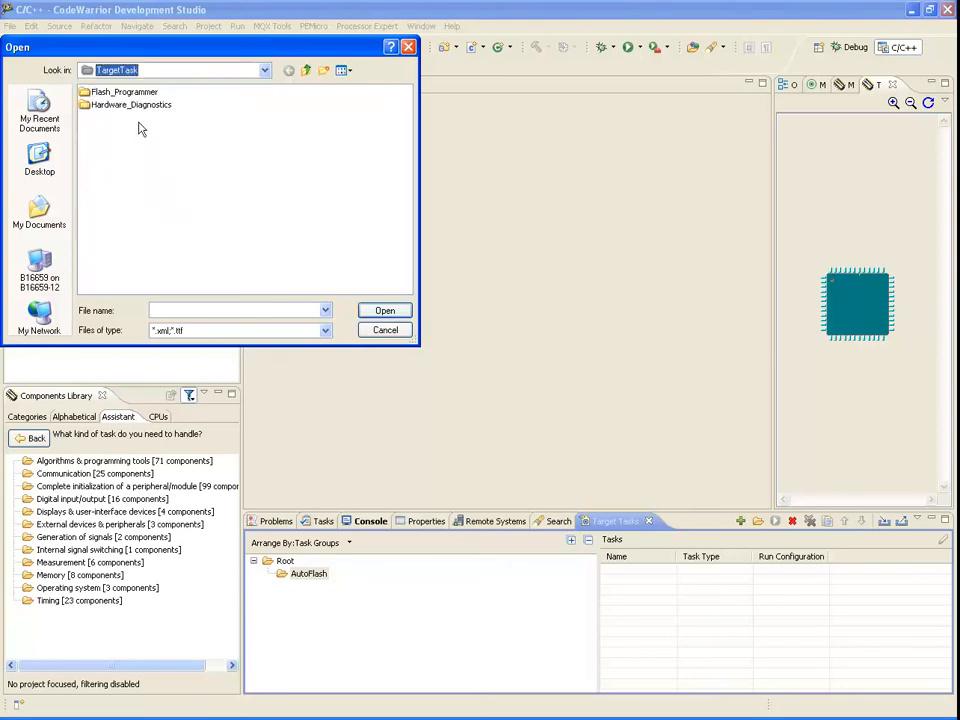
double_click(112, 92)
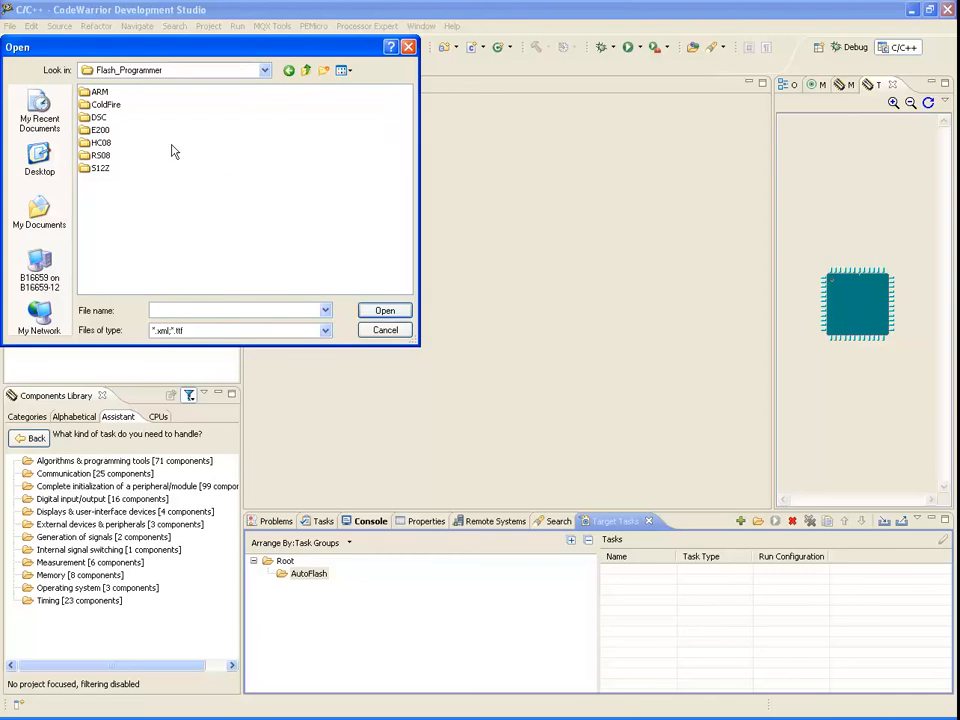
double_click(105, 104)
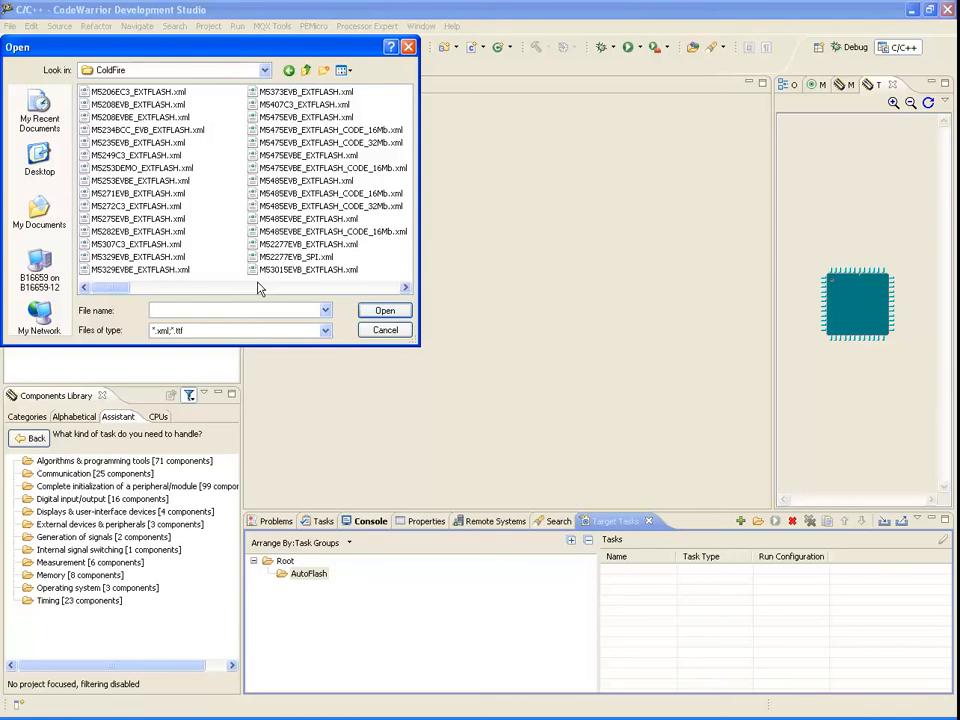
click(178, 270)
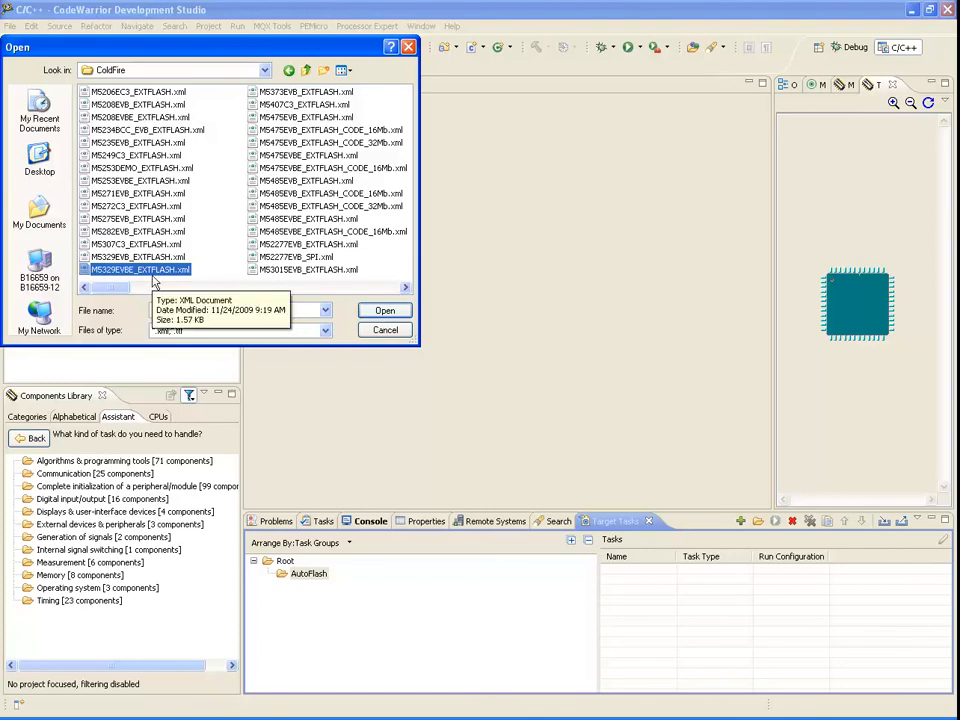
click(382, 315)
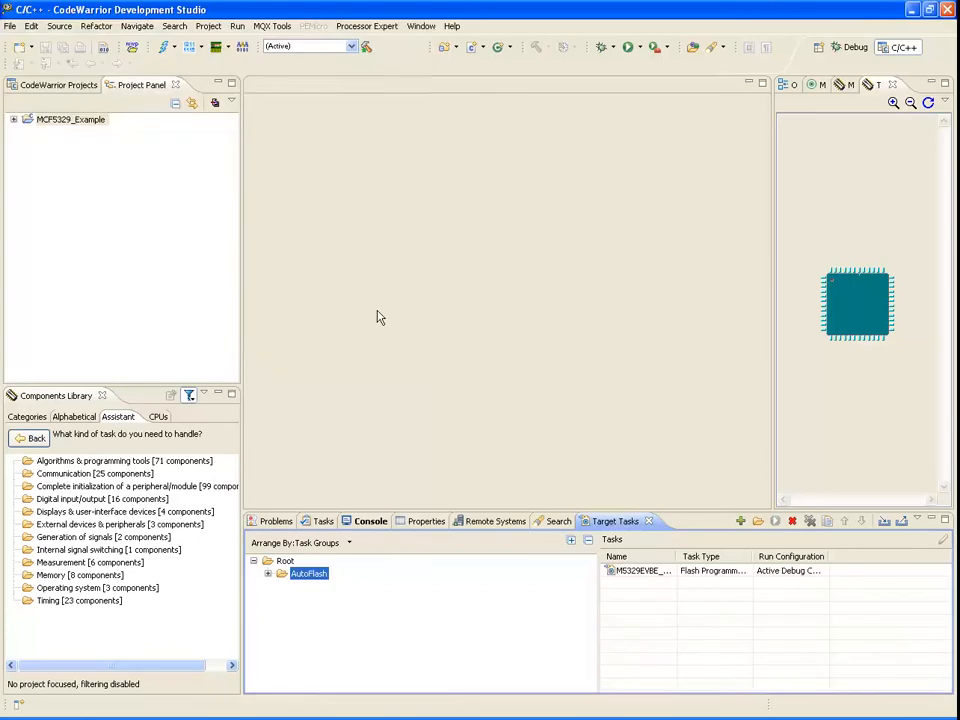
click(640, 571)
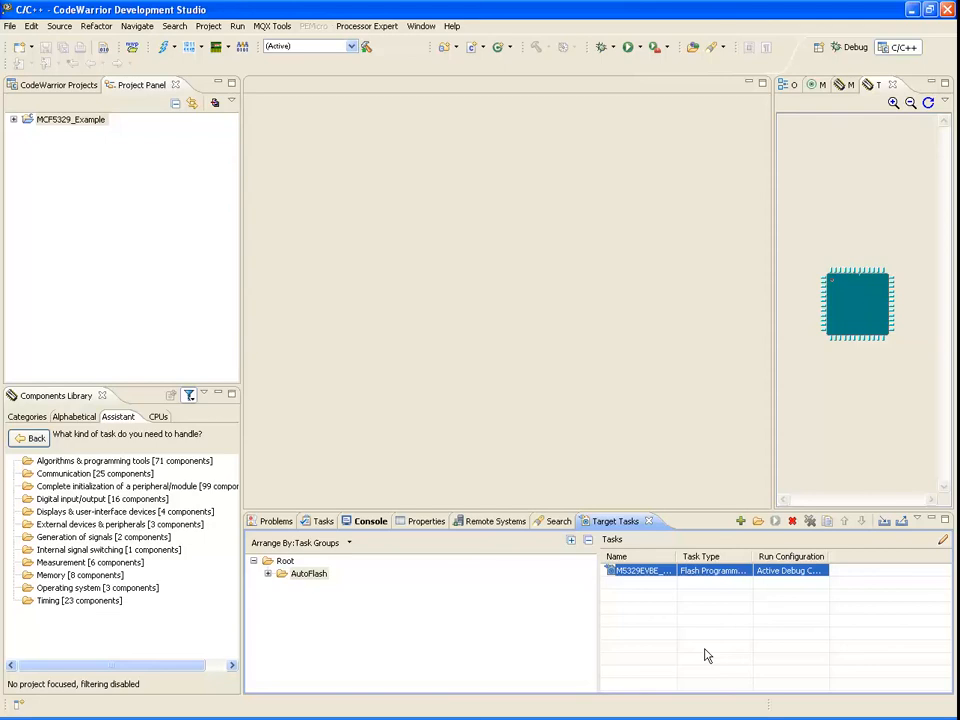
- In Windows Explorer, copy M5329EVBE.cfg and M5329EVBE.mem from D:\Freescale\CW MCU v10.2\MCU\ColdFire_Support\Initialization_Files
click(480, 718)
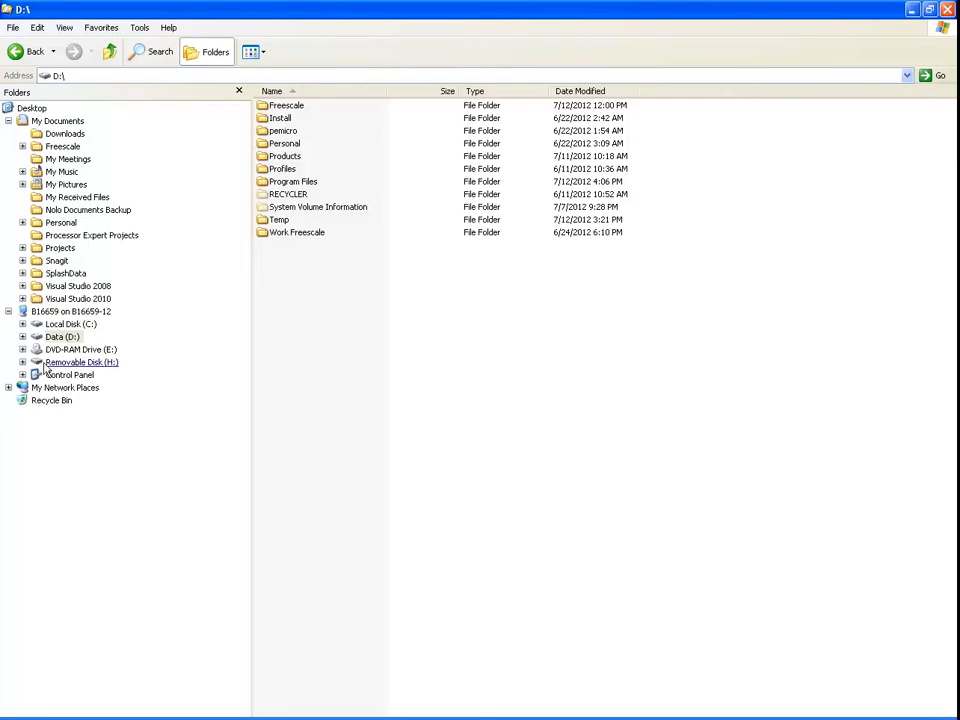
click(22, 337)
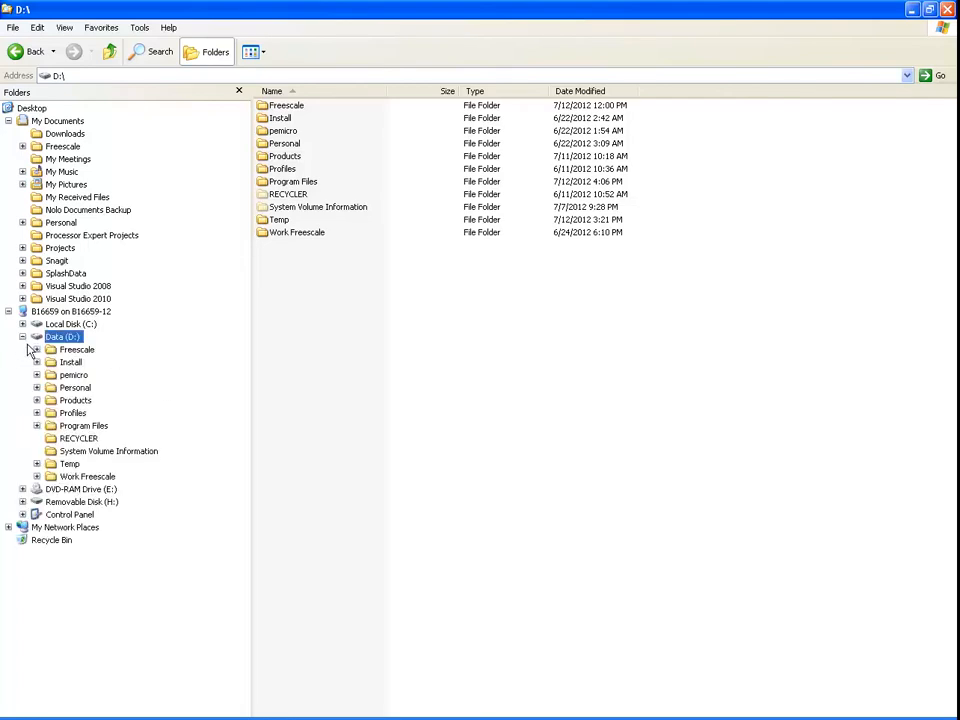
click(37, 349)
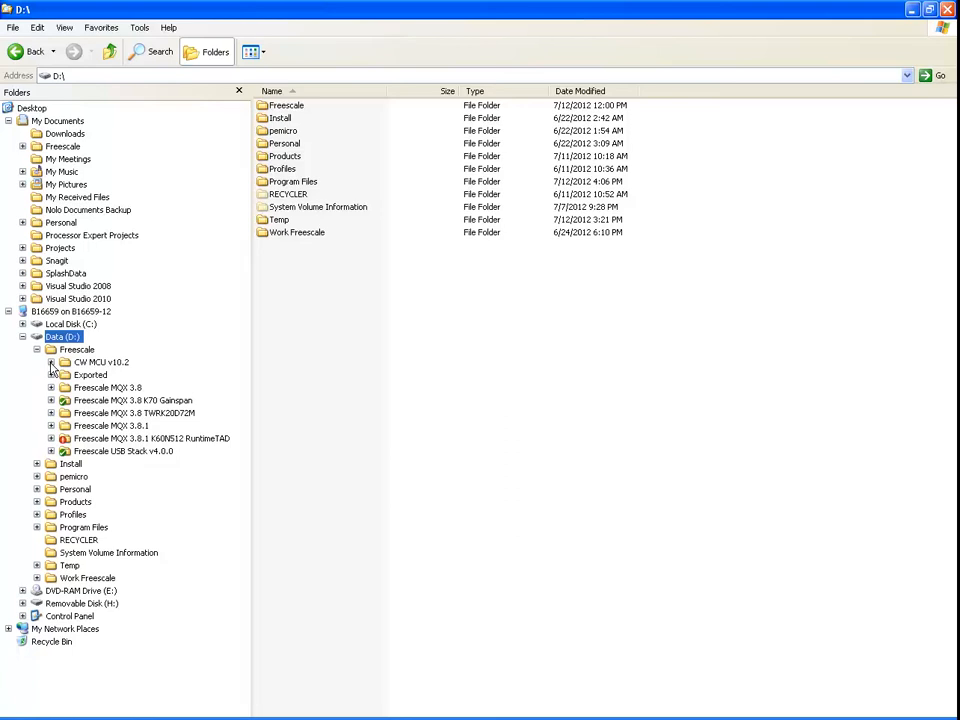
click(51, 362)
click(100, 362)
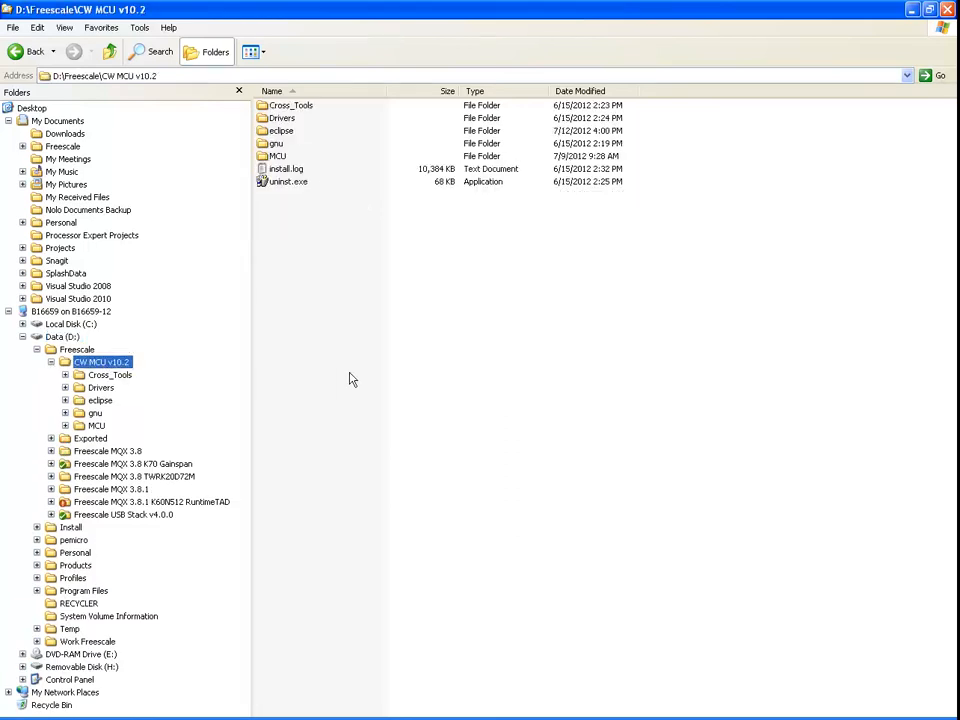
click(65, 426)
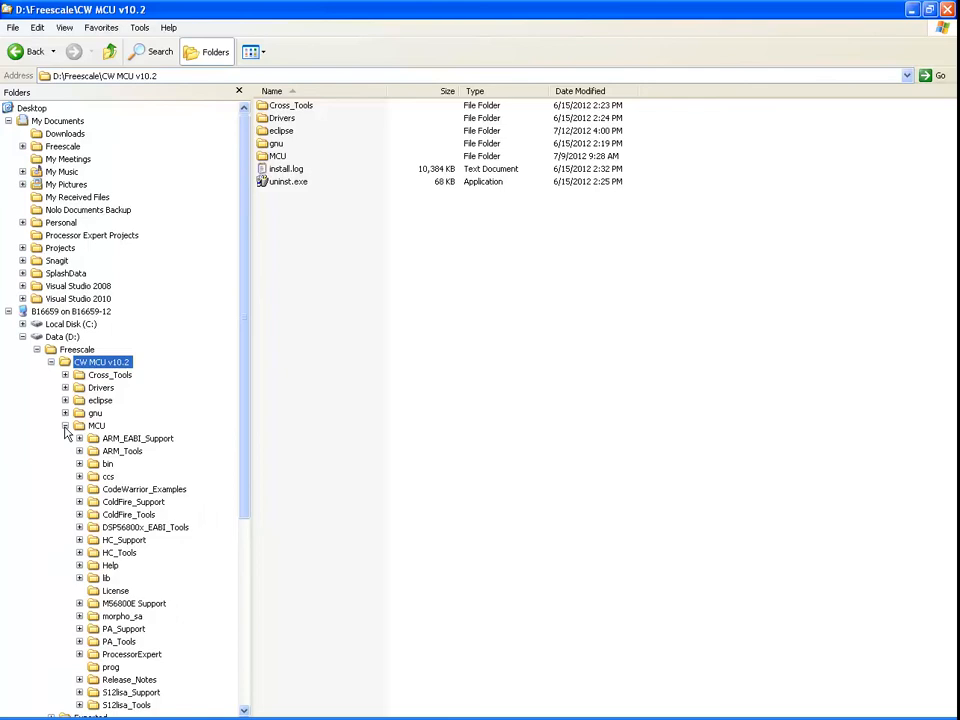
click(80, 502)
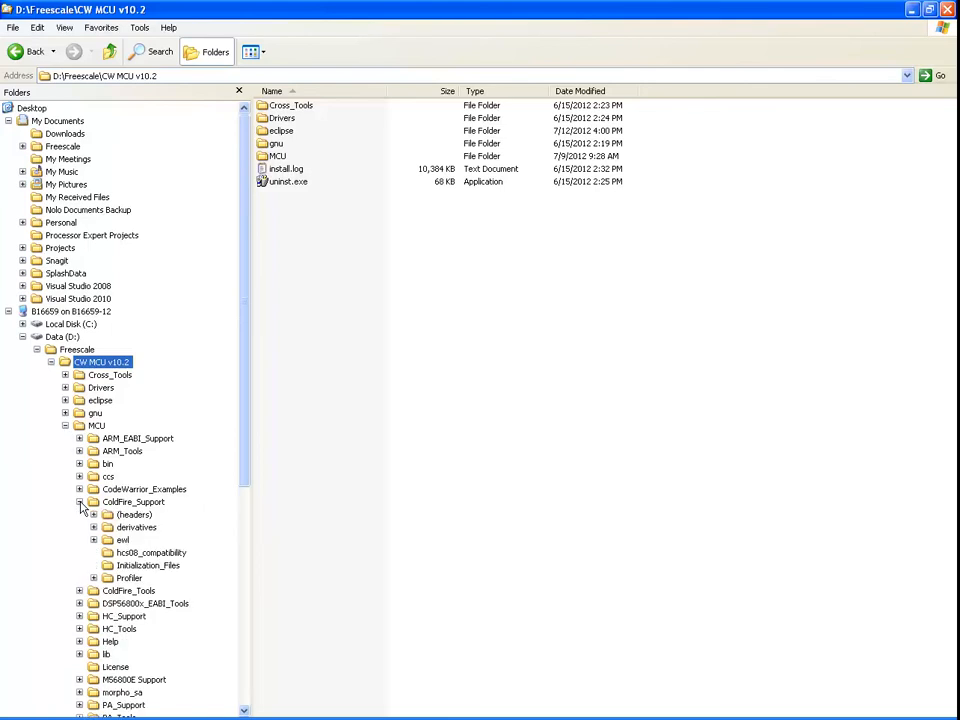
click(140, 566)
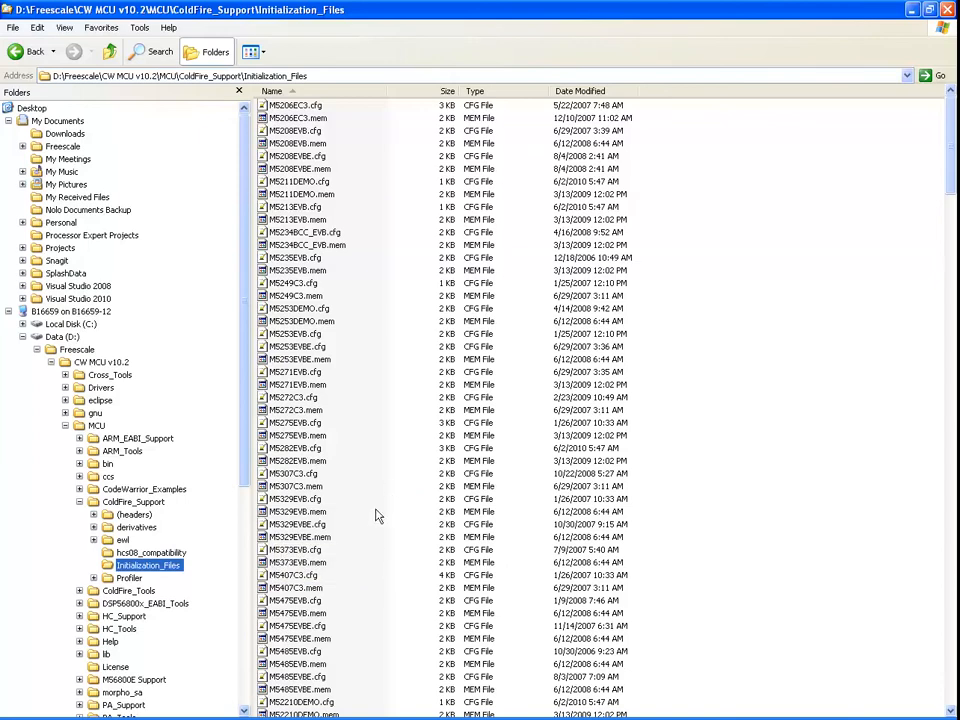
drag(348, 519, 292, 546)
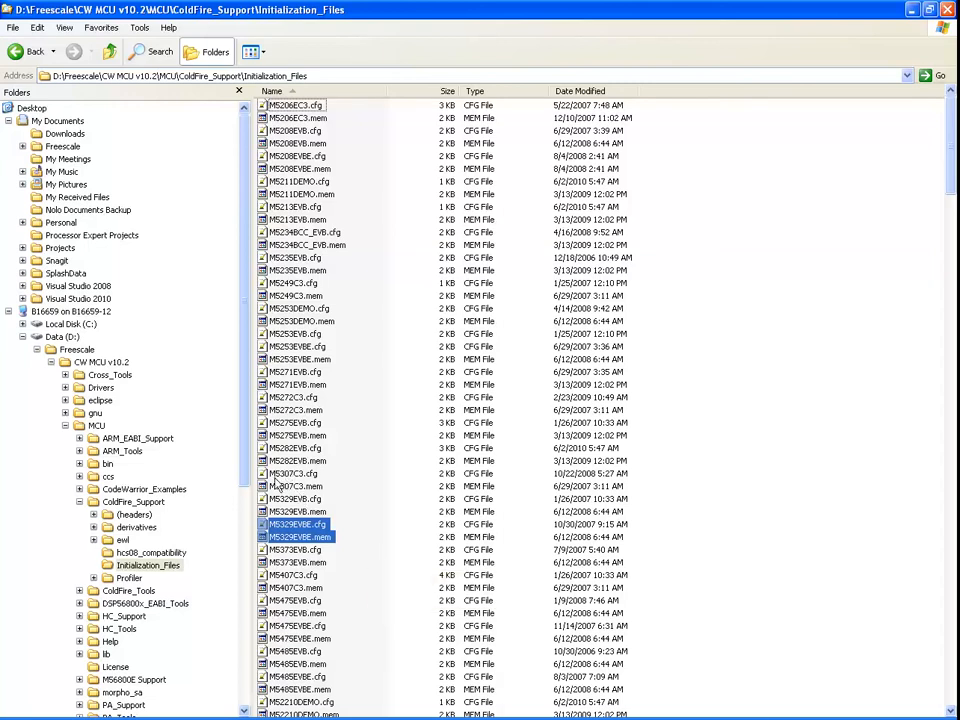
- Paste the copied M5329EVBE files into D:\Temp\Workspace_10_2\MCF5329_Example\Project_Settings\Debugger
drag(245, 446, 232, 656)
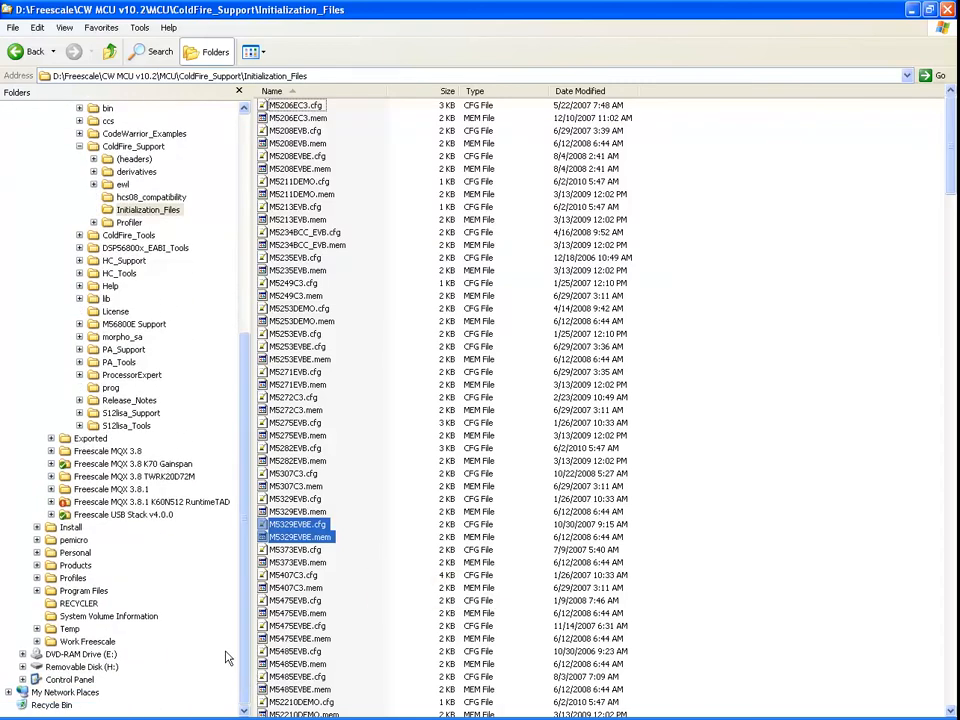
click(38, 642)
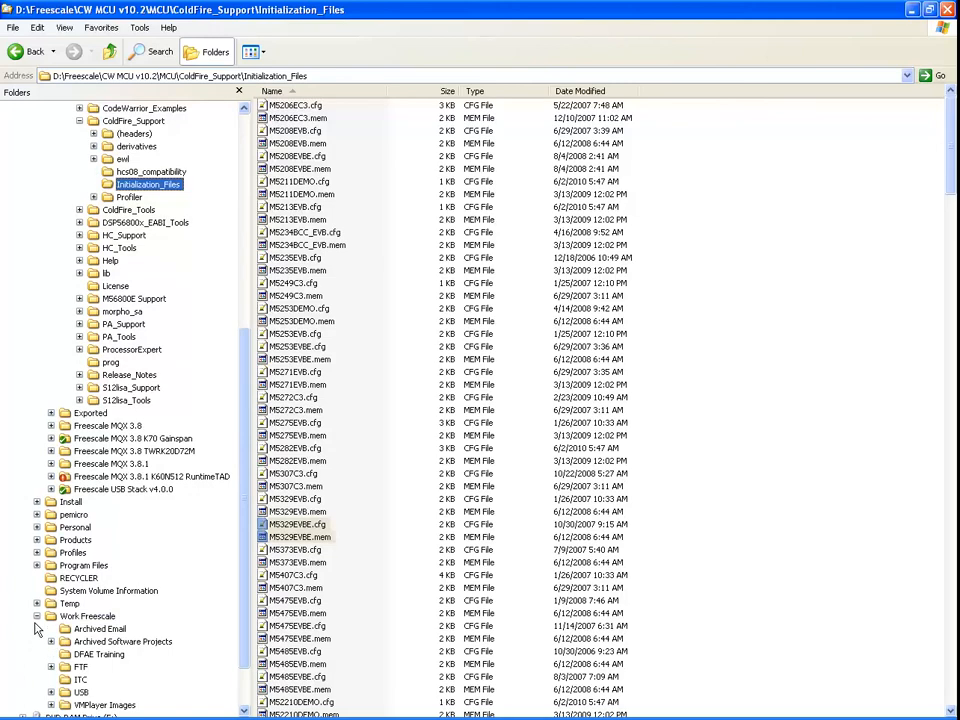
click(37, 617)
click(37, 629)
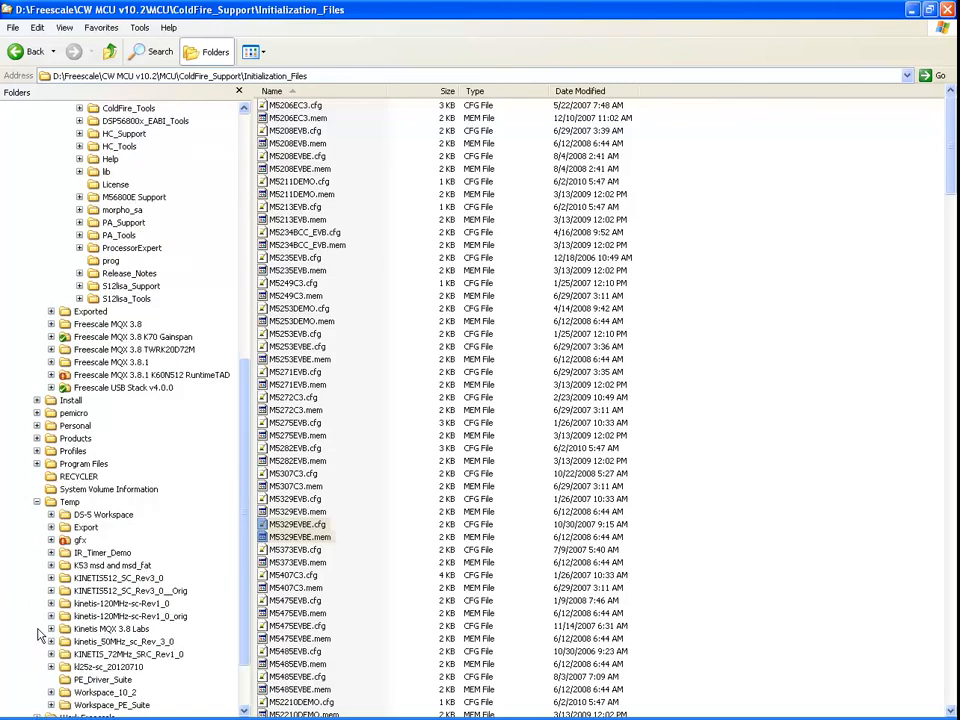
click(51, 692)
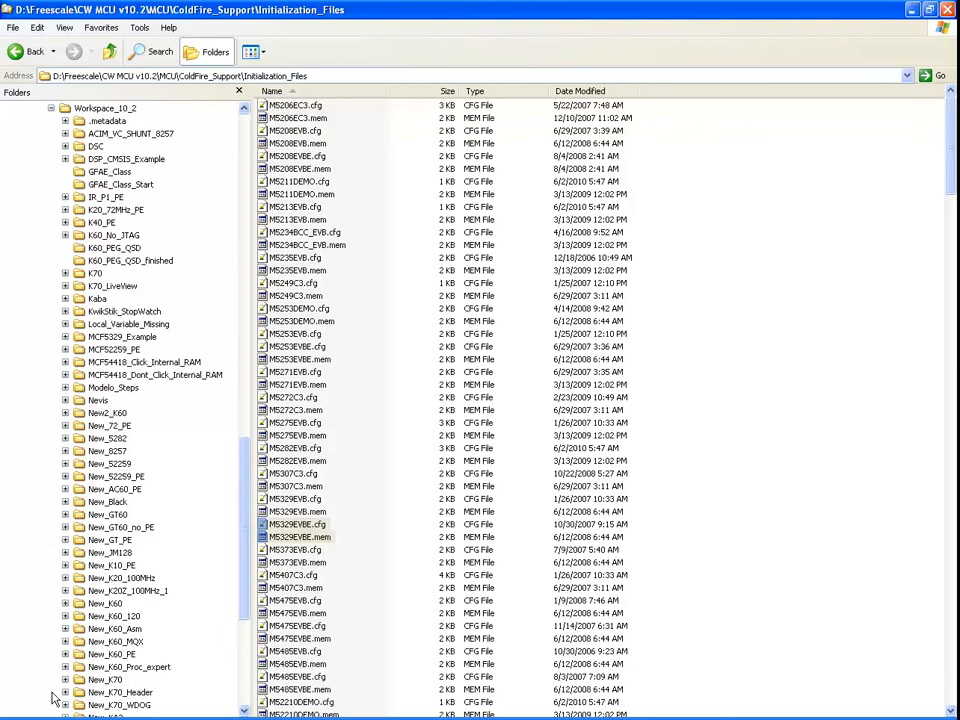
click(65, 337)
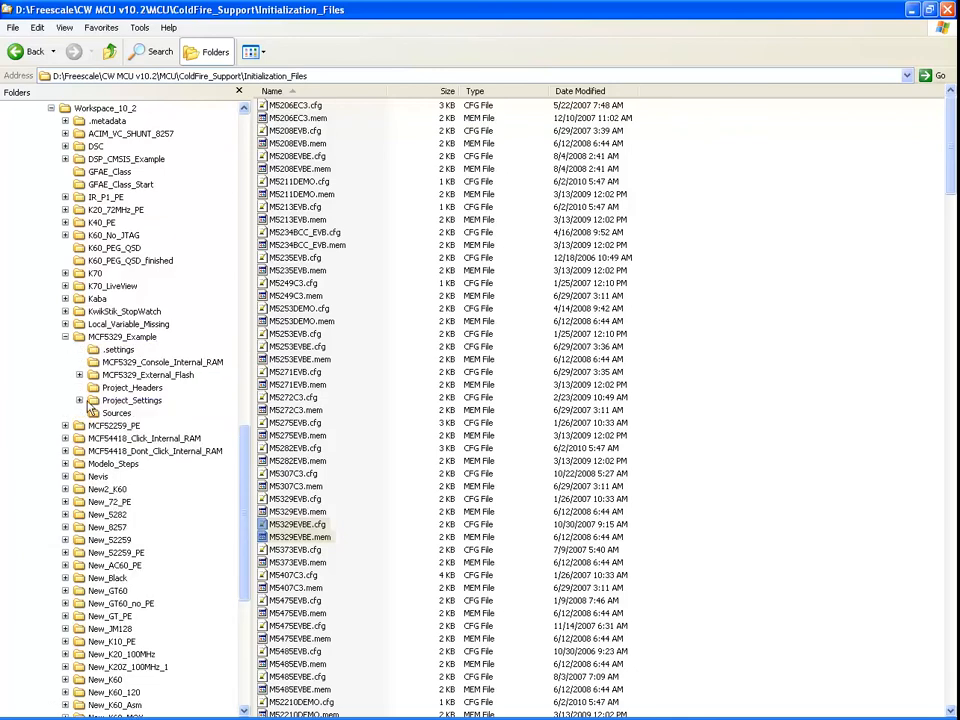
click(116, 403)
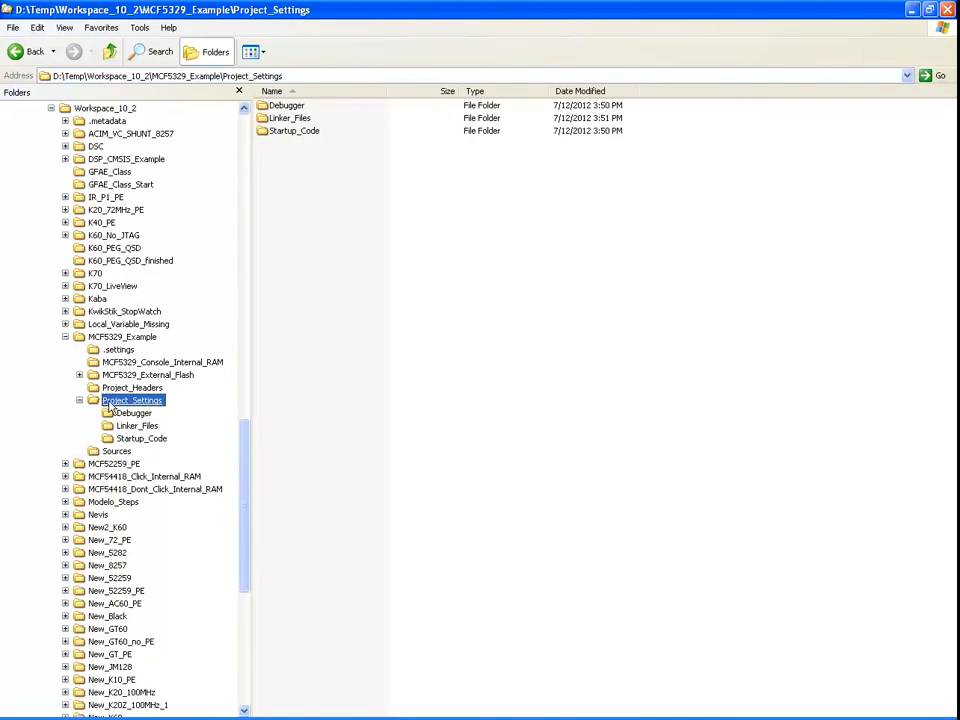
click(140, 414)
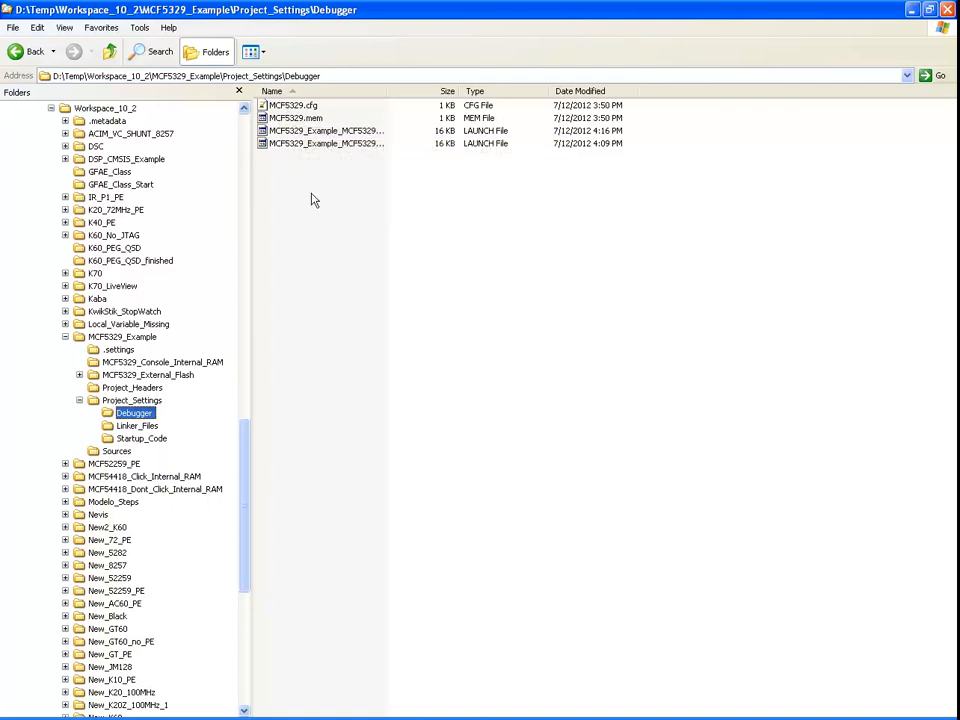
click(313, 188)
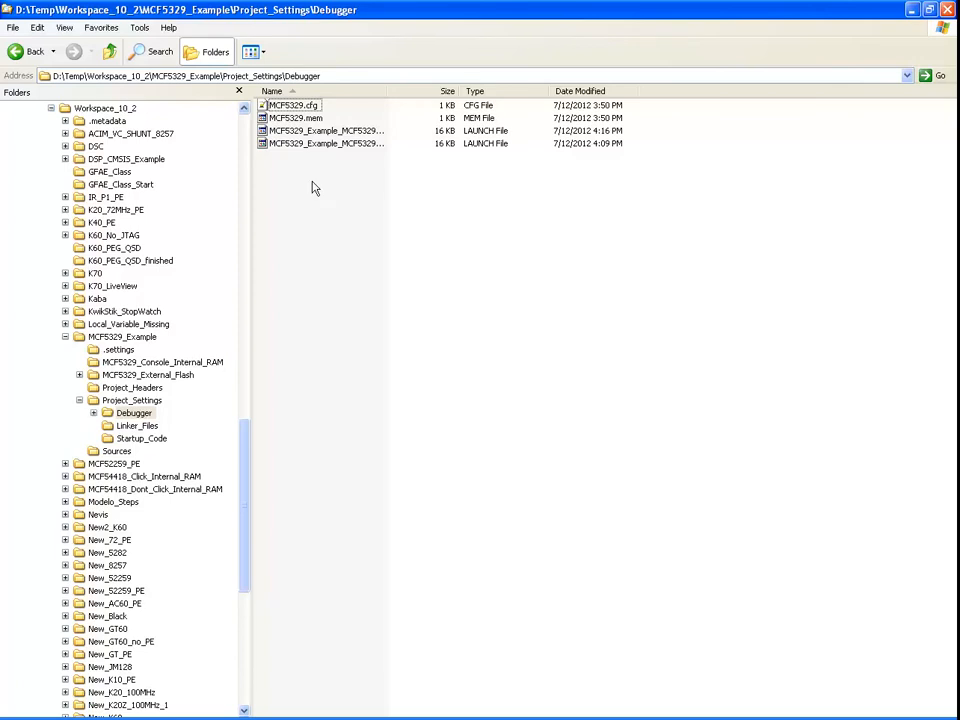
key(ctrl+v)
click(341, 253)
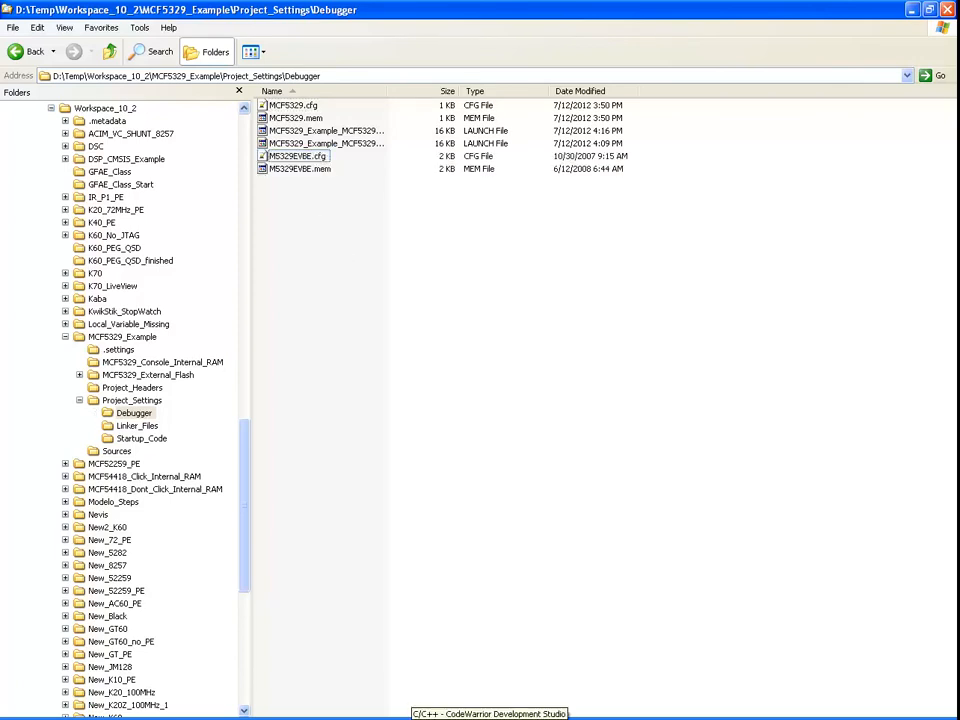
- Switch to CodeWarrior and check M5329EVBE.cfg and M5329EVBE.mem in the Project_Settings/Debugger folder of MCF5329_Example
click(414, 718)
click(13, 119)
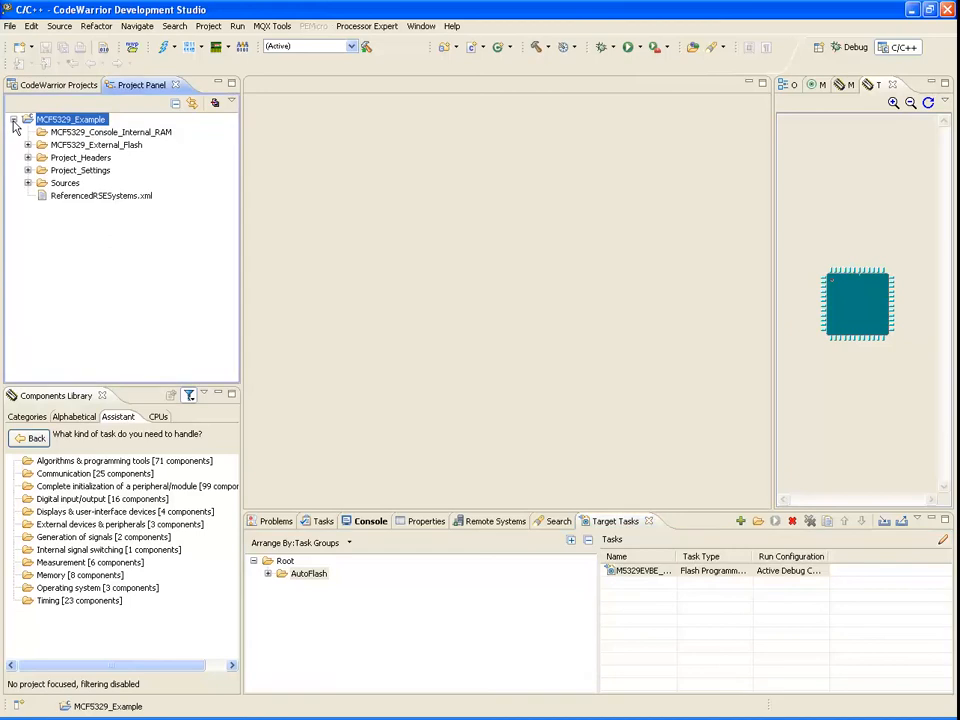
click(28, 170)
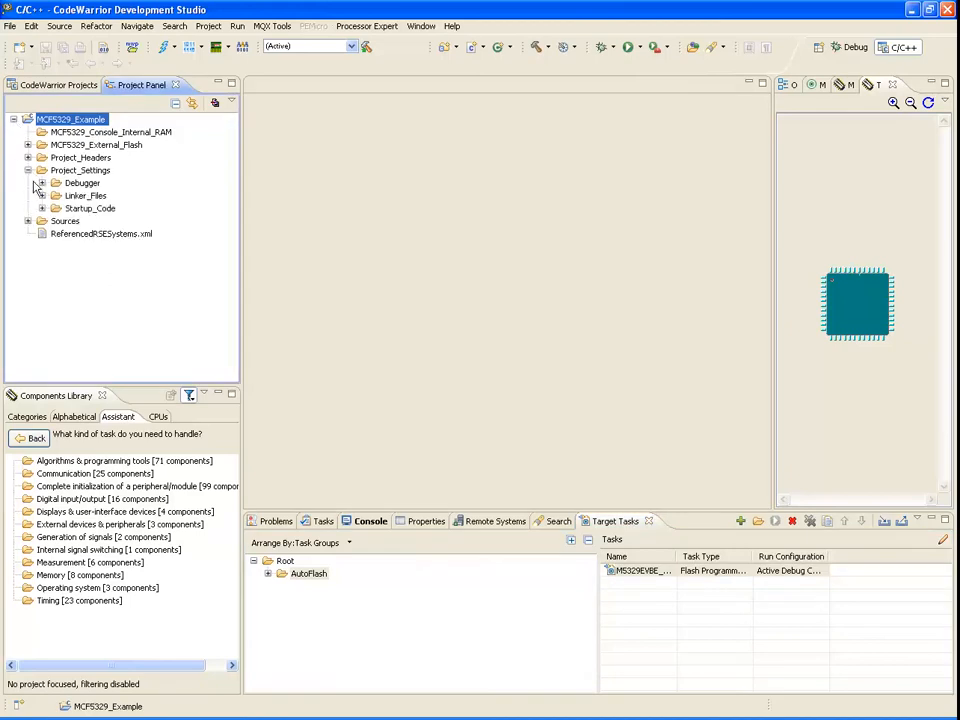
click(42, 183)
click(82, 184)
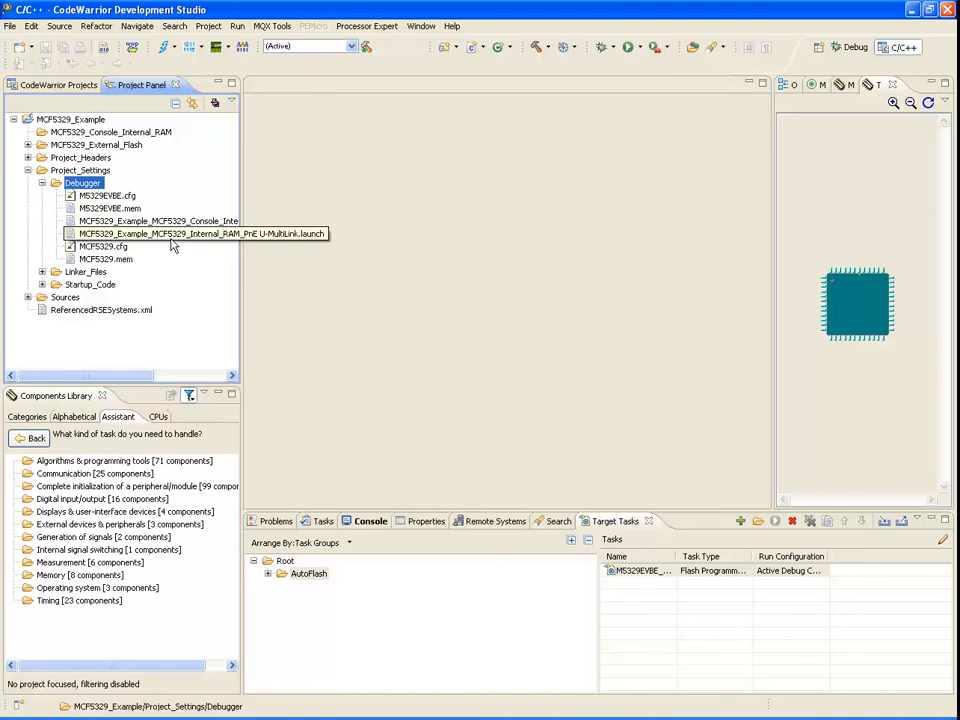
click(108, 197)
click(112, 208)
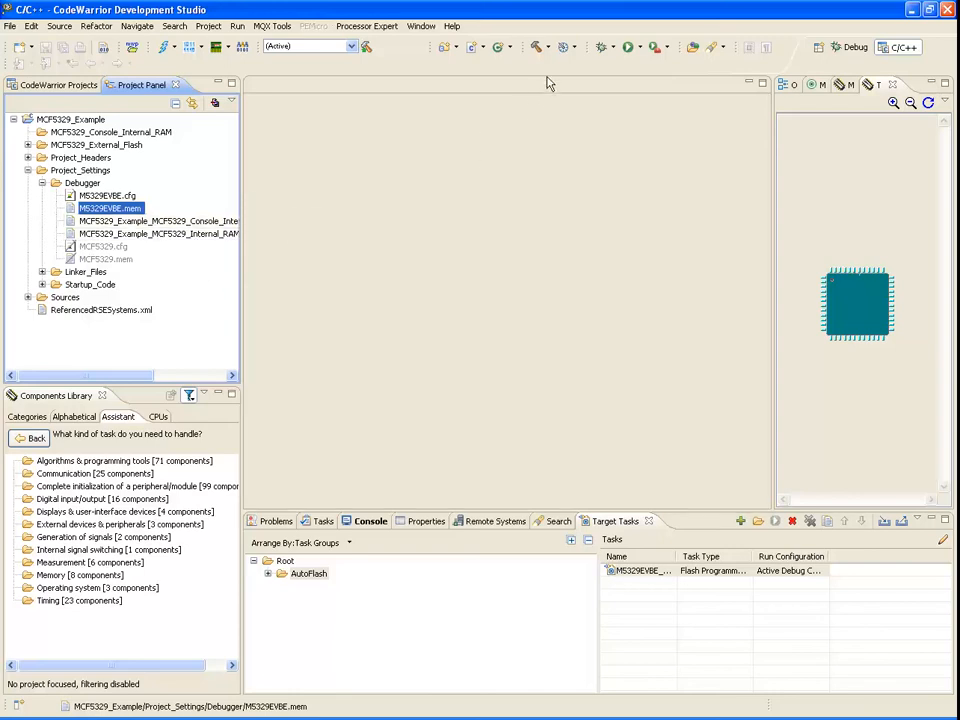
- Duplicate the MCF5329_Example_MCF5329_Internal_RAM_PnE U-MultiLink debug configuration
click(611, 48)
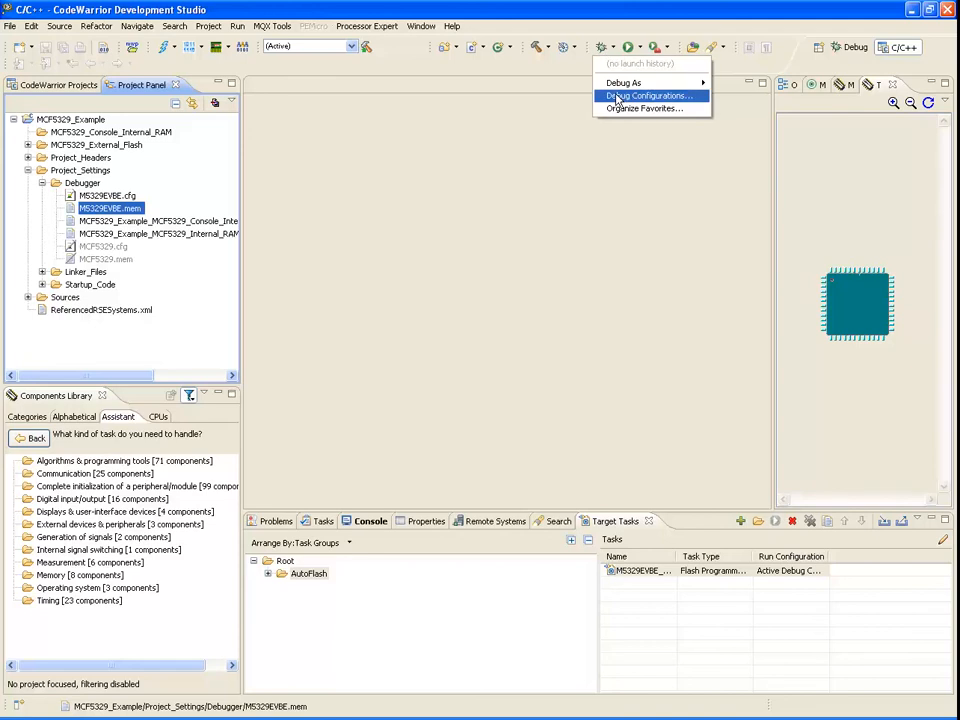
click(618, 97)
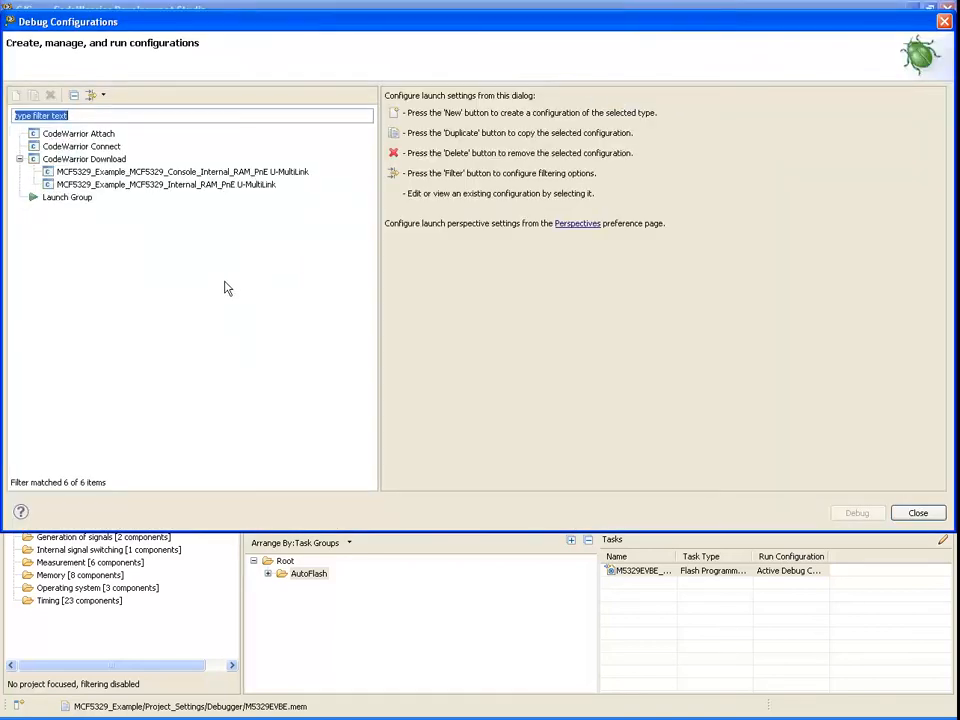
click(262, 186)
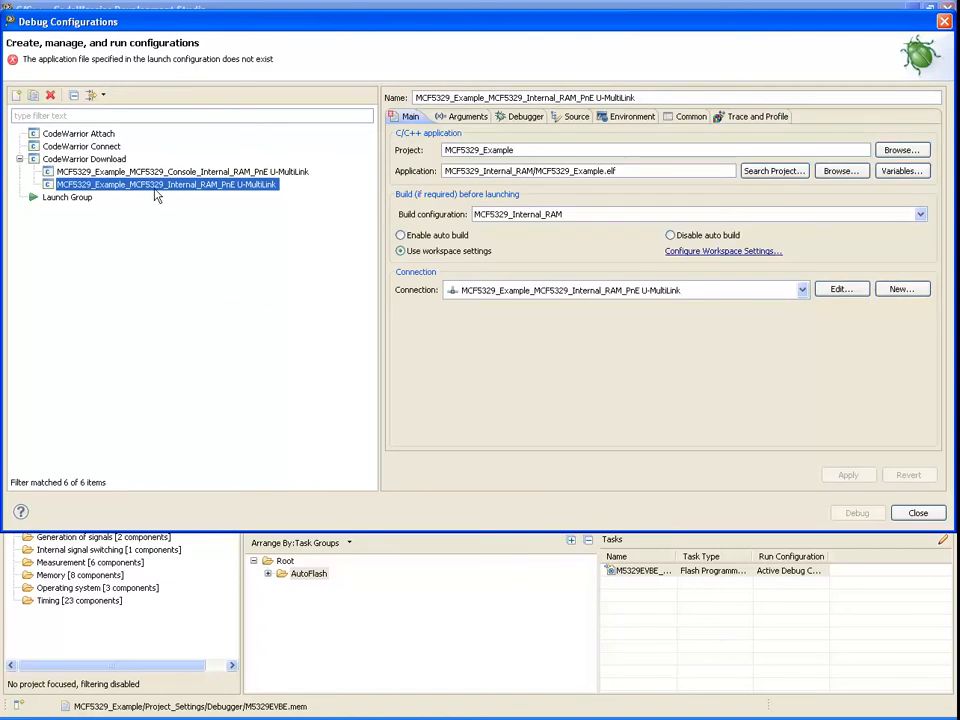
click(33, 95)
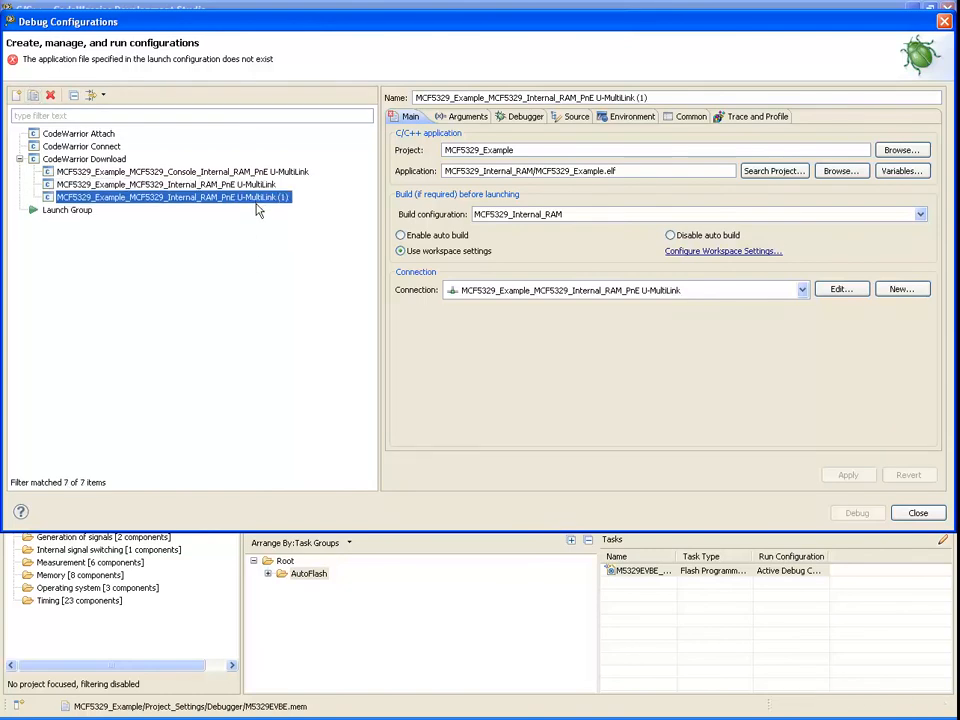
- Rename the duplicated debug configuration as MCF5329_Example_MCF5329_External_flash_PnE U-MultiLink
click(677, 98)
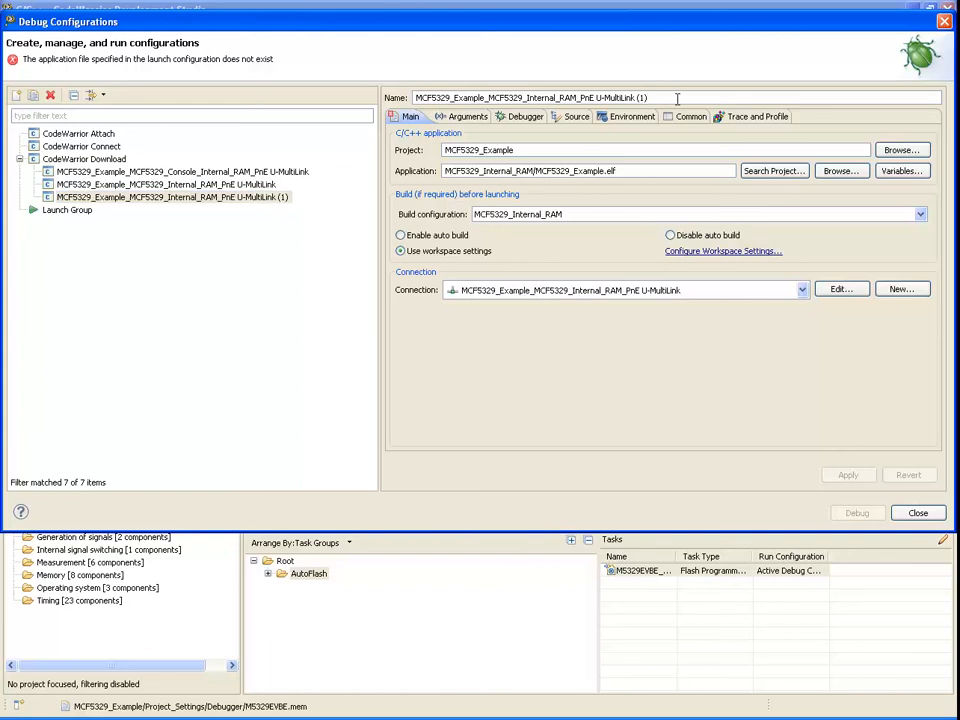
key(BackSpace)
key(BackSpace)
key(BackSpace)
key(BackSpace)
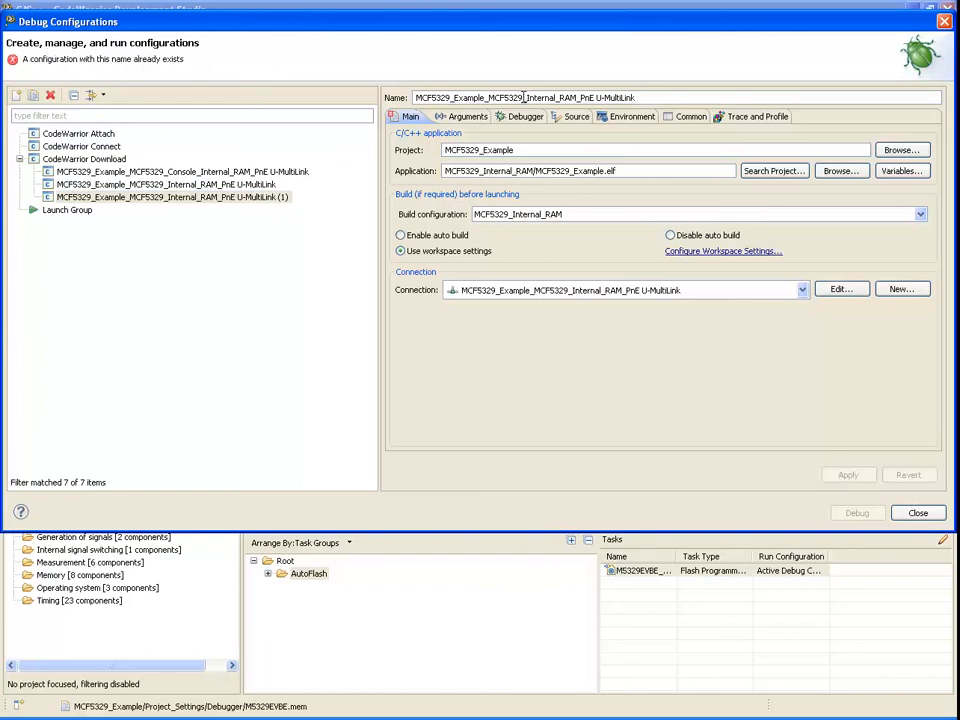
drag(526, 98, 574, 98)
text(External)
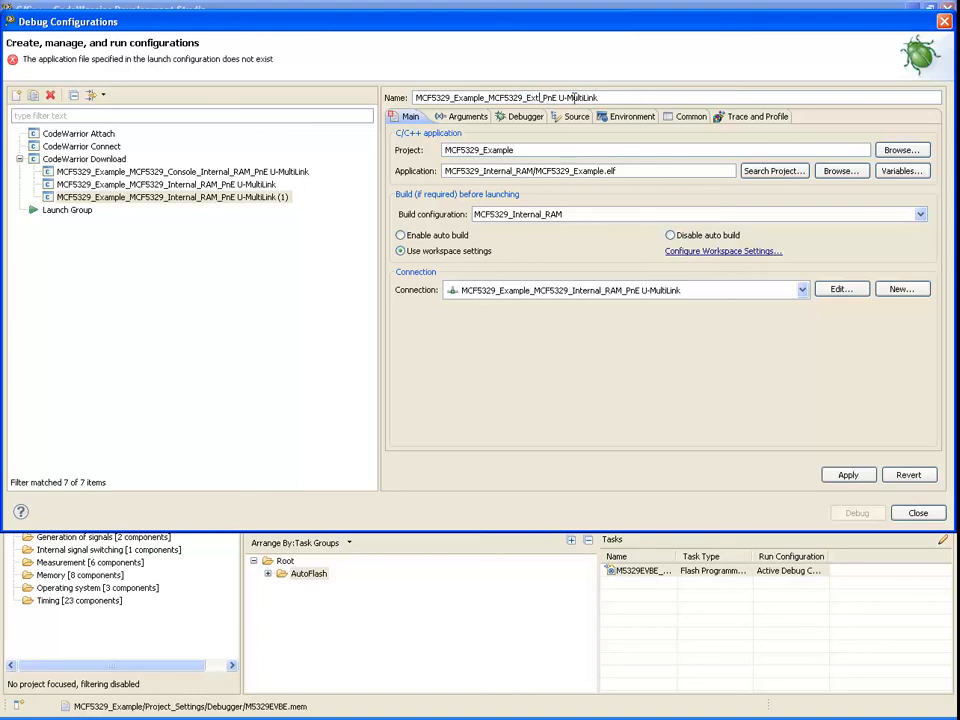
text(_flash)
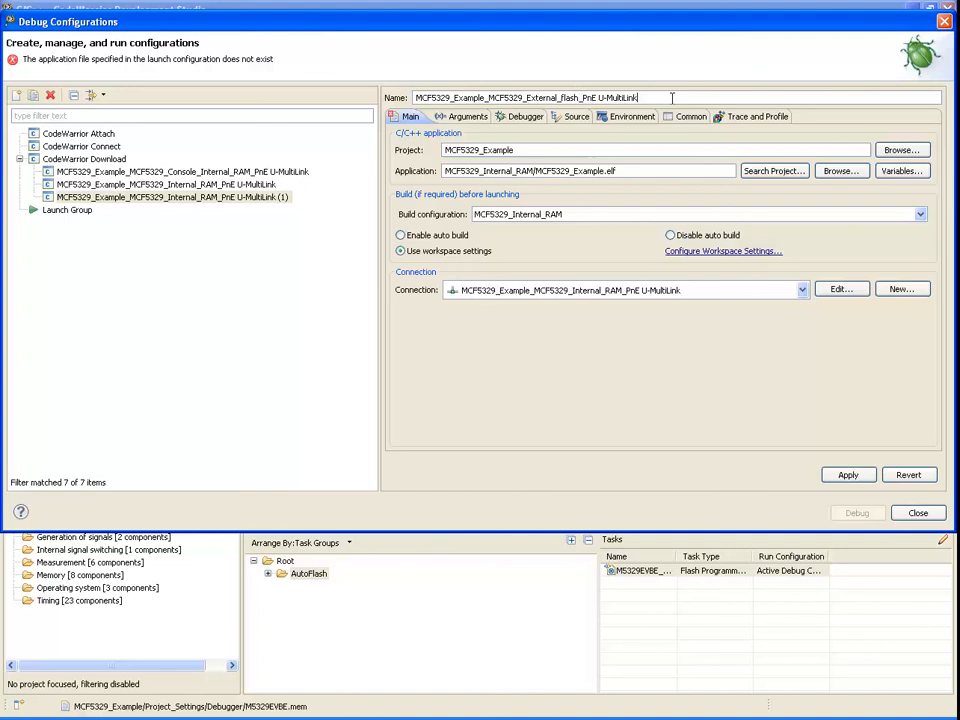
- Start a new Hardware or Simulator Connection for this configuration, reusing its name MCF5329_Example_MCF5329_External_flash_PnE U-MultiLink as the connection name
drag(672, 98, 391, 104)
key(ctrl+c)
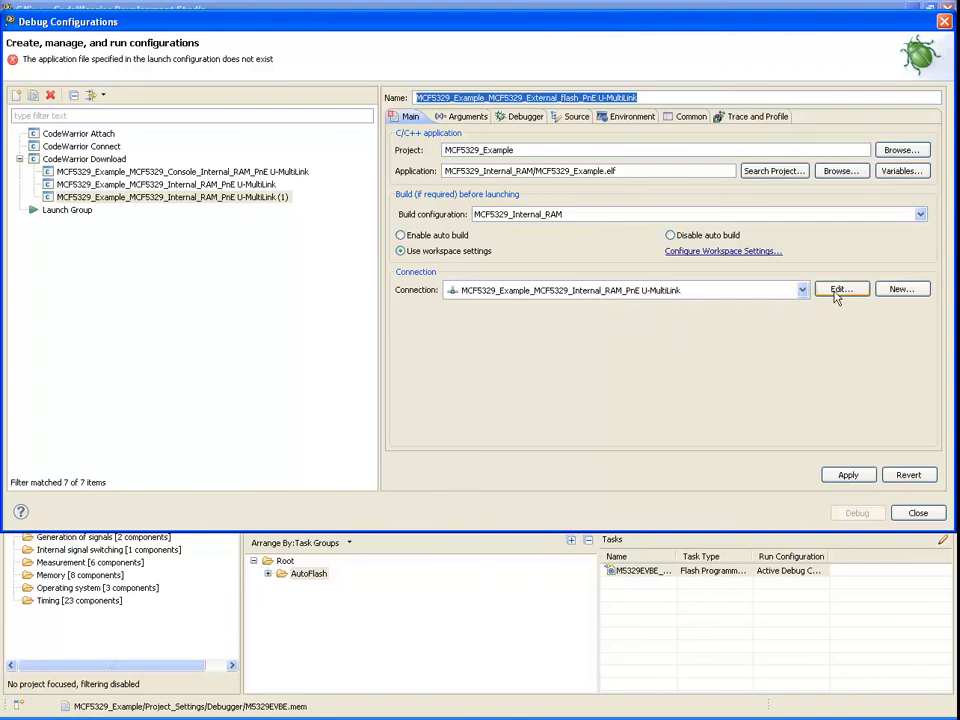
click(905, 292)
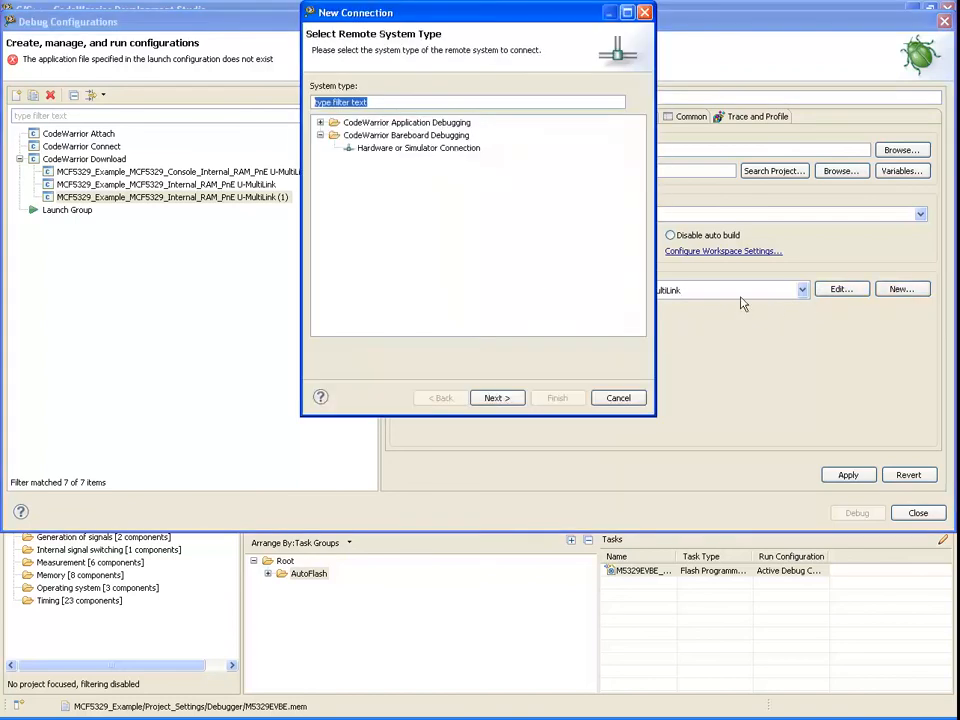
click(395, 149)
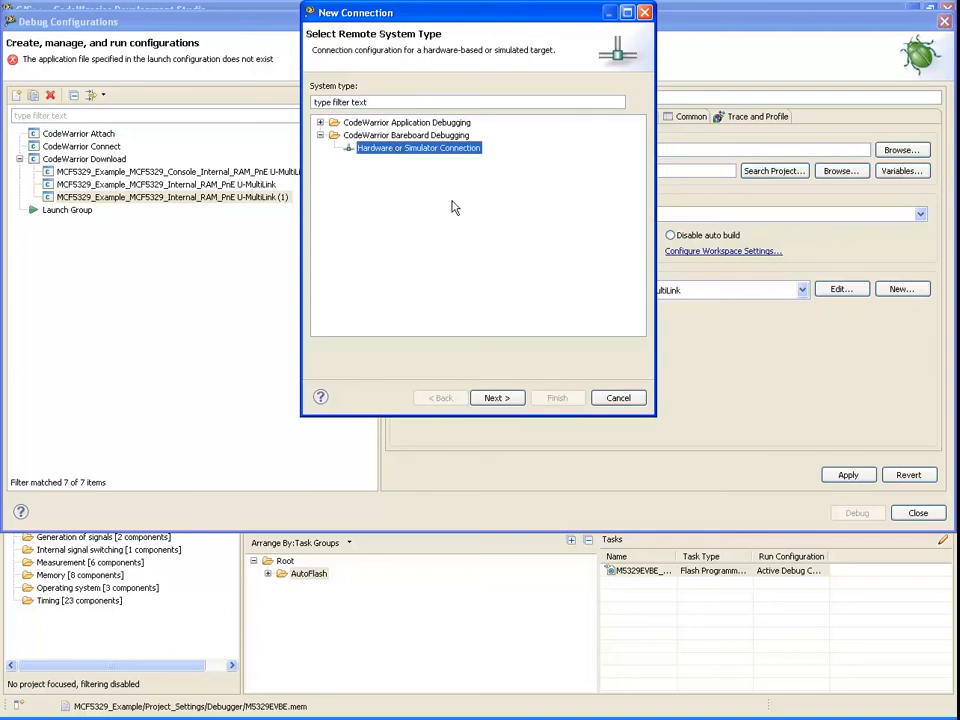
click(492, 397)
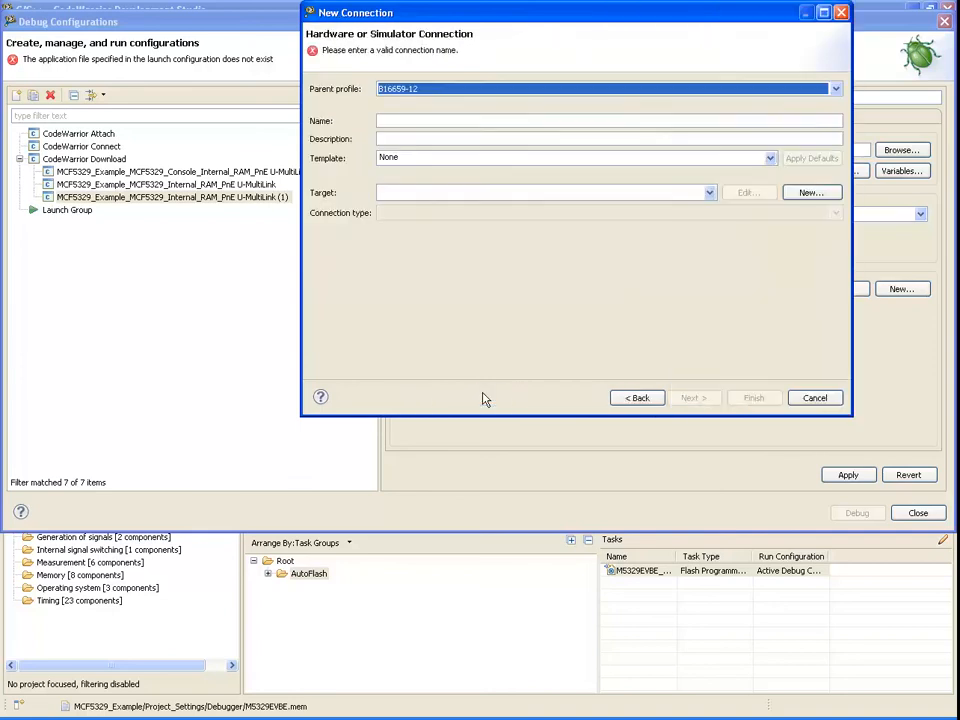
click(450, 120)
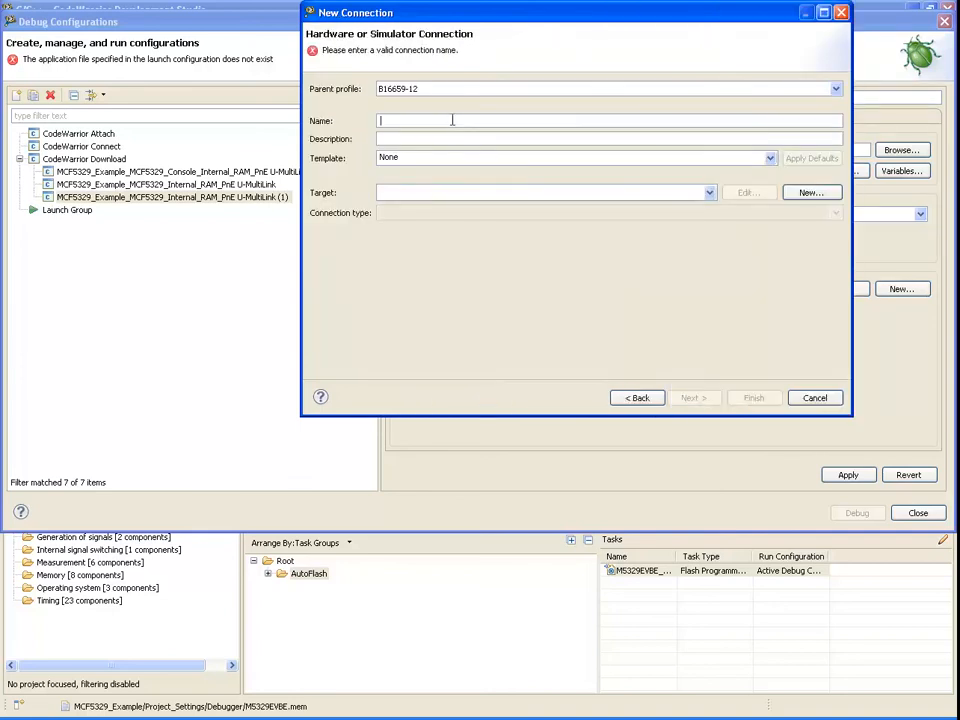
key(ctrl+v)
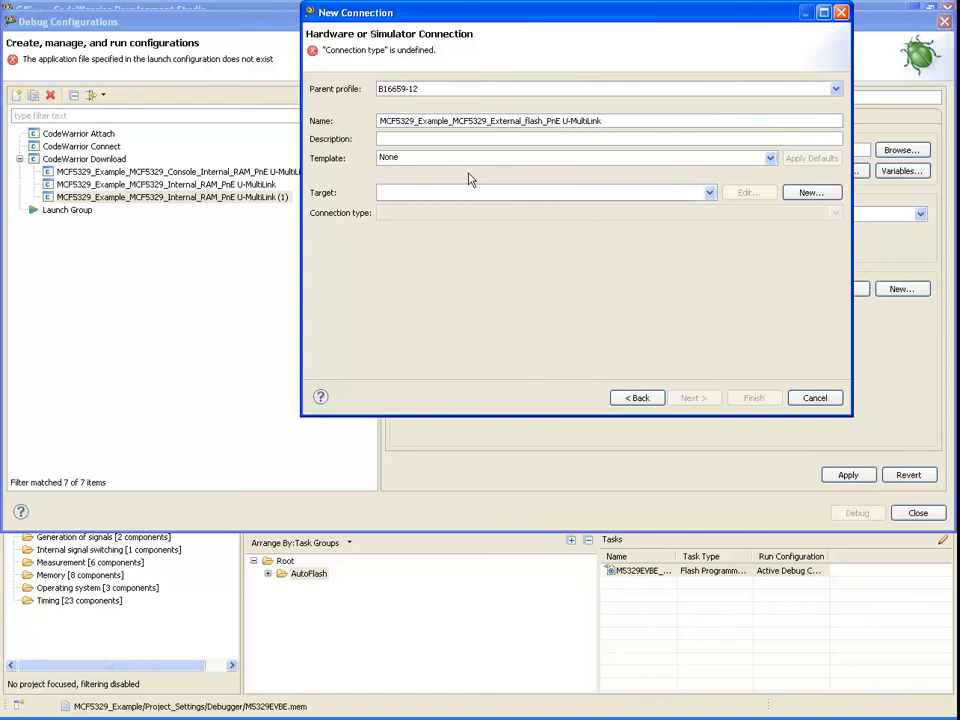
- Start a new target for the connection, named MCF5329_Example_MCF5329_External_flash_PnE U-MultiLink Target
click(681, 199)
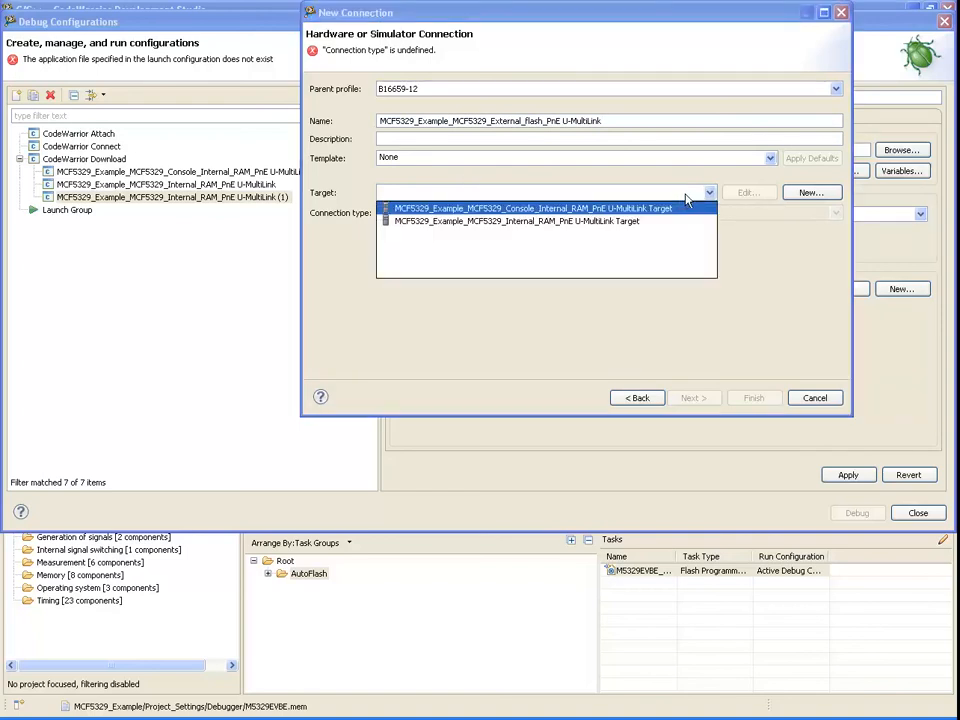
click(805, 196)
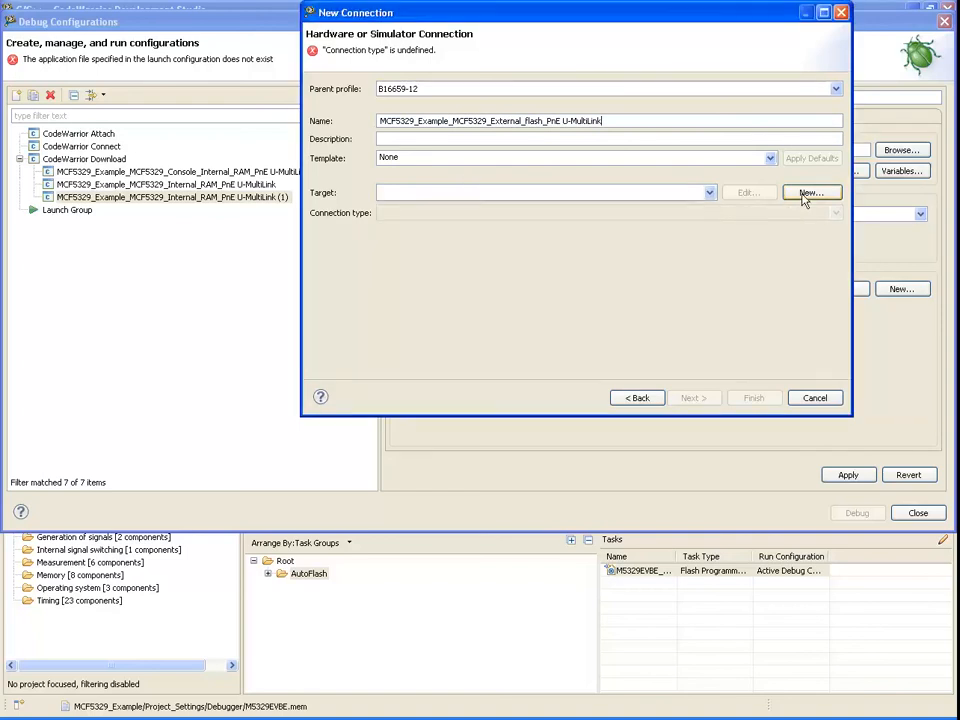
click(805, 196)
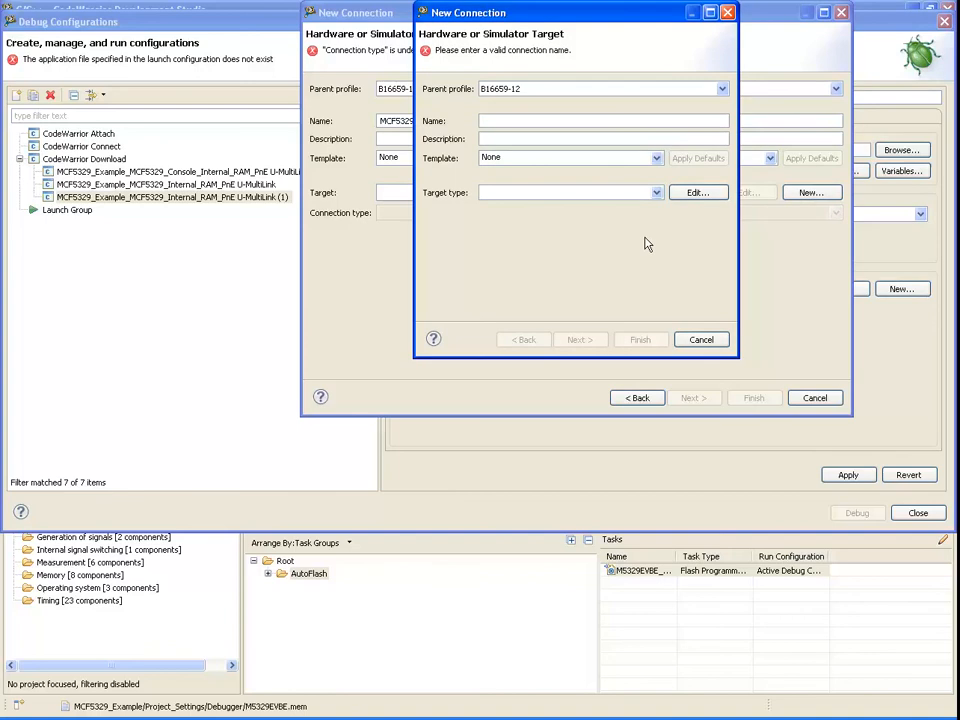
key(ctrl+v)
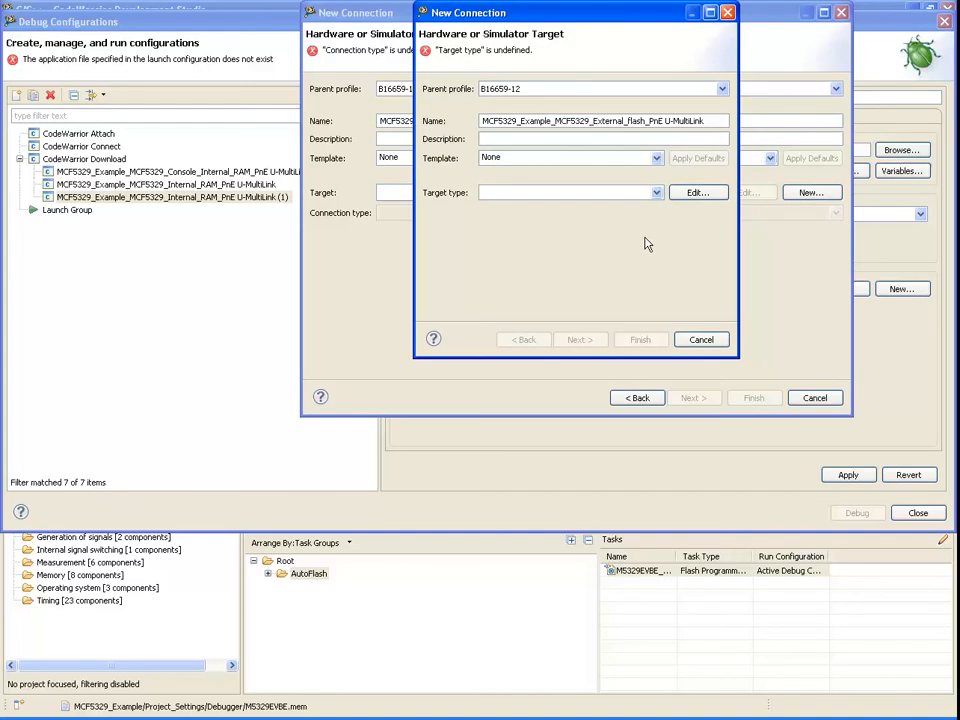
text(Target)
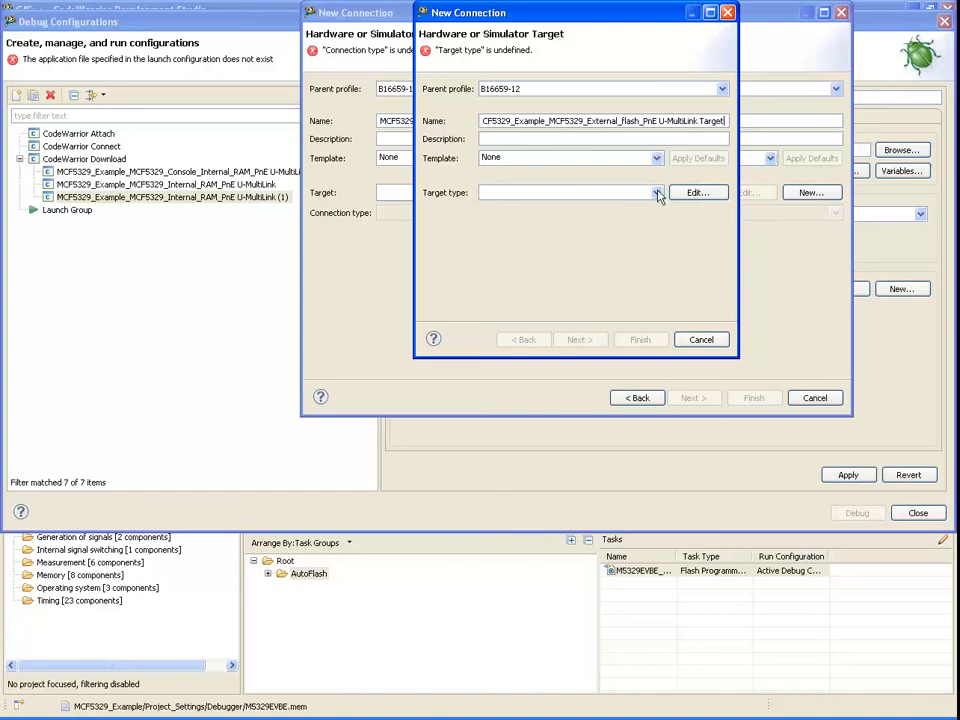
- Set the new target's type to MCF5329 from the coldfire.MCF532X family
click(657, 192)
scroll(660, 279, down, 4)
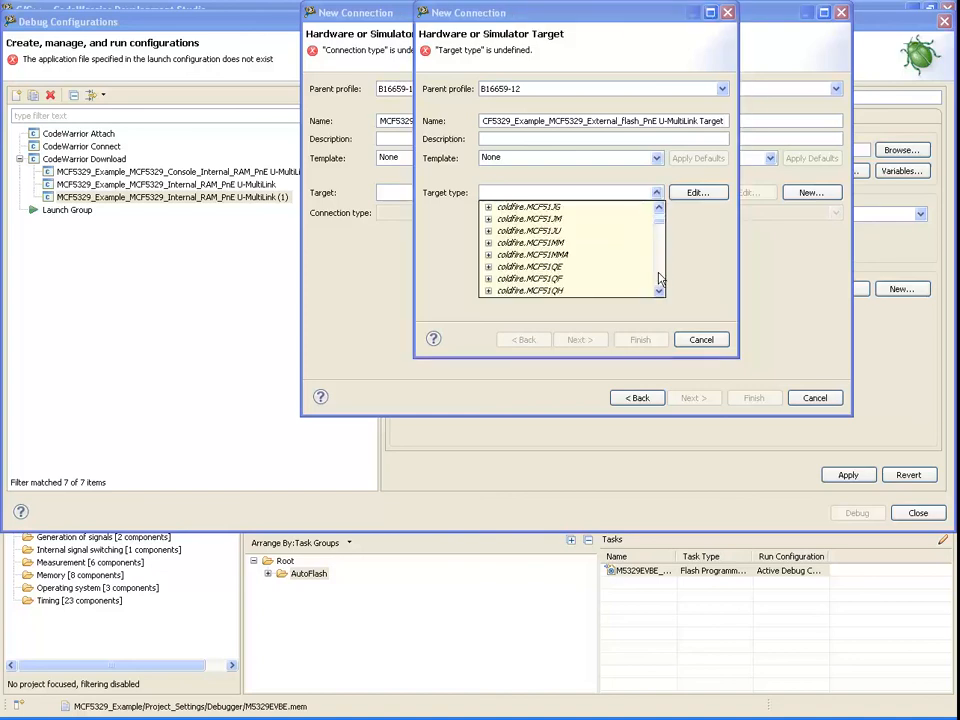
scroll(660, 279, down, 2)
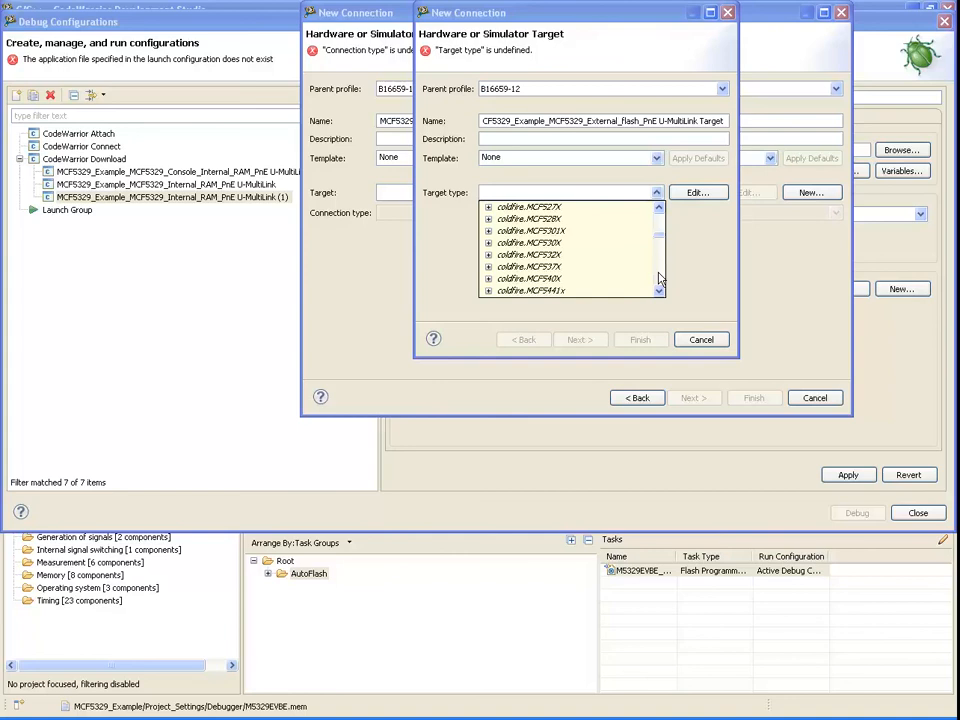
click(488, 255)
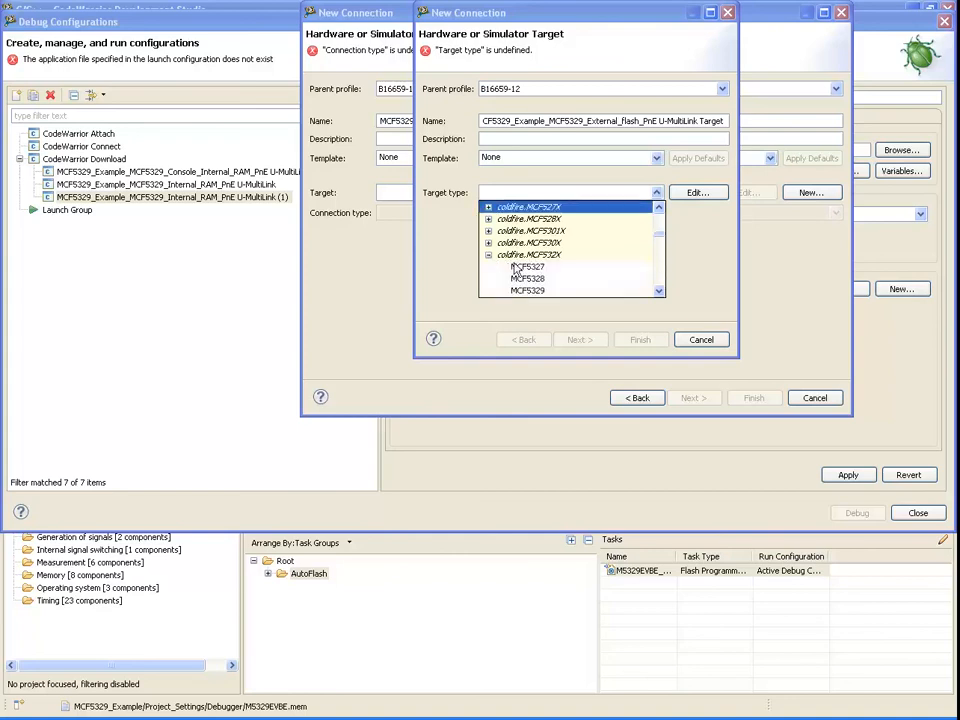
click(527, 291)
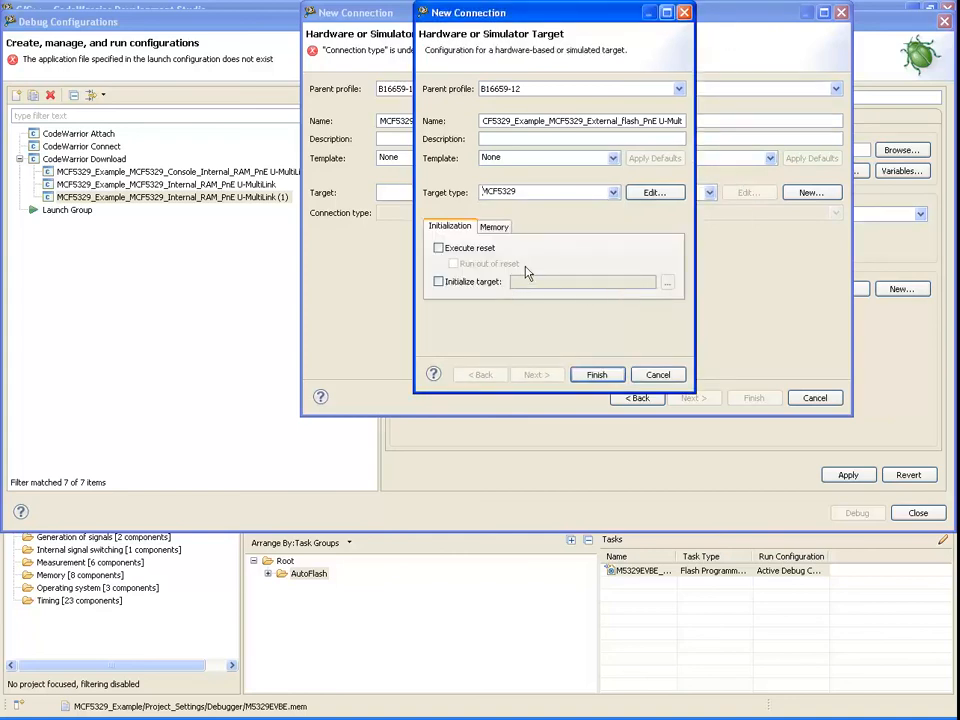
- Enable target initialization with the workspace file M5329EVBE.cfg from MCF5329_Example/Project_Settings/Debugger
click(438, 282)
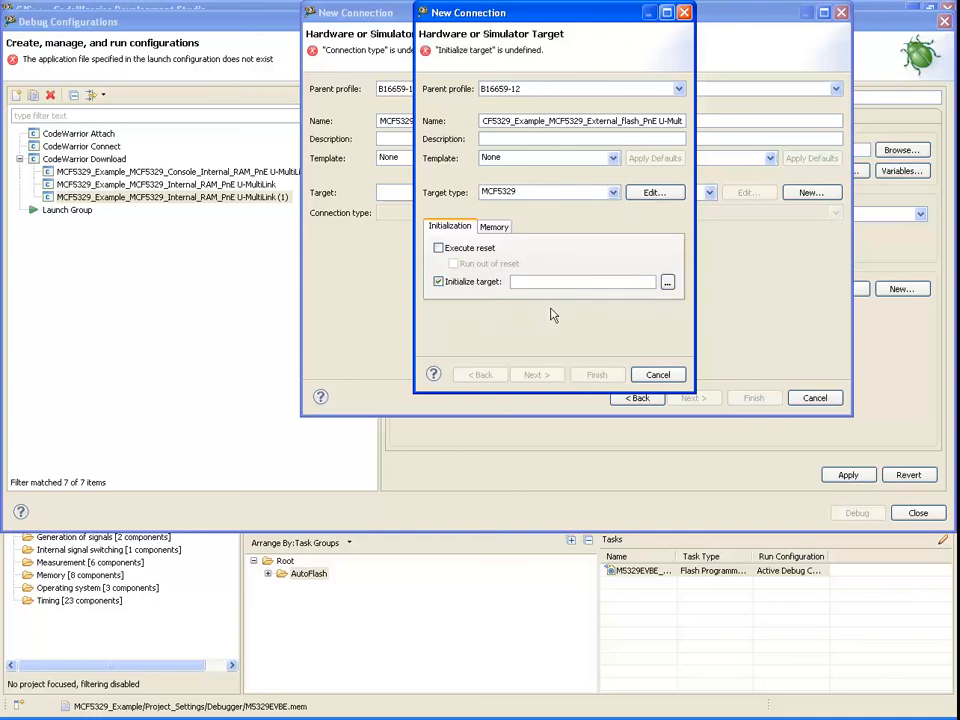
click(667, 282)
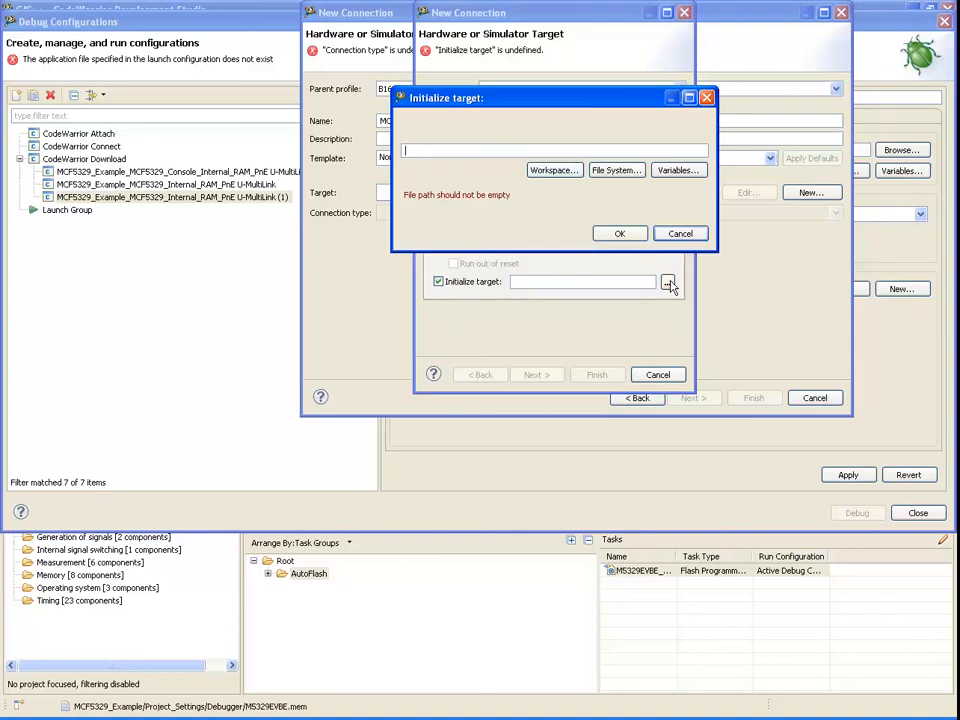
click(555, 170)
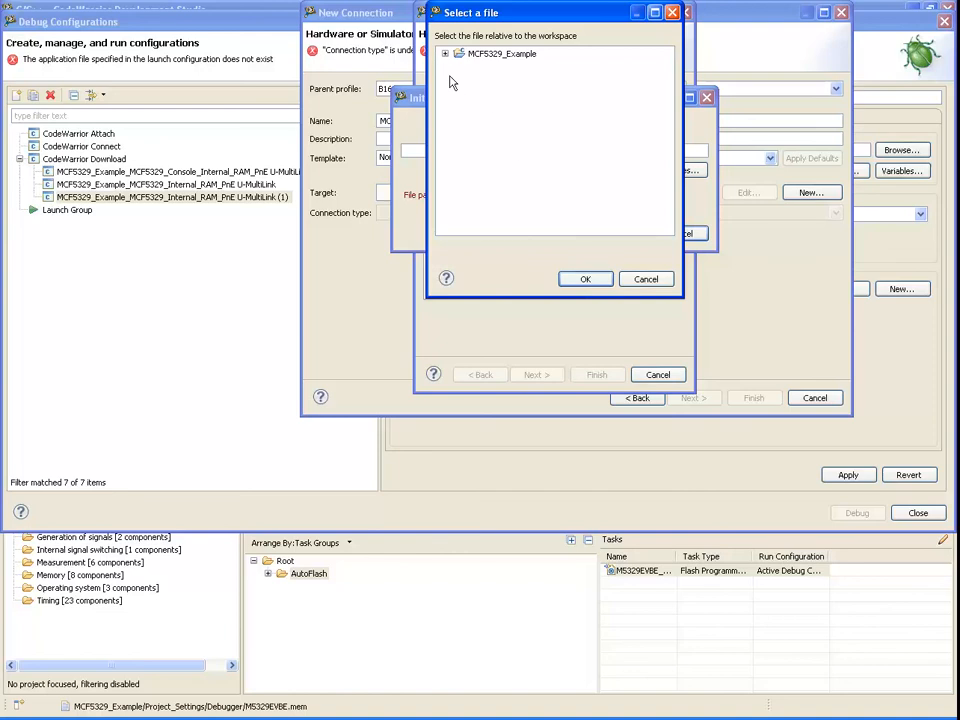
click(445, 55)
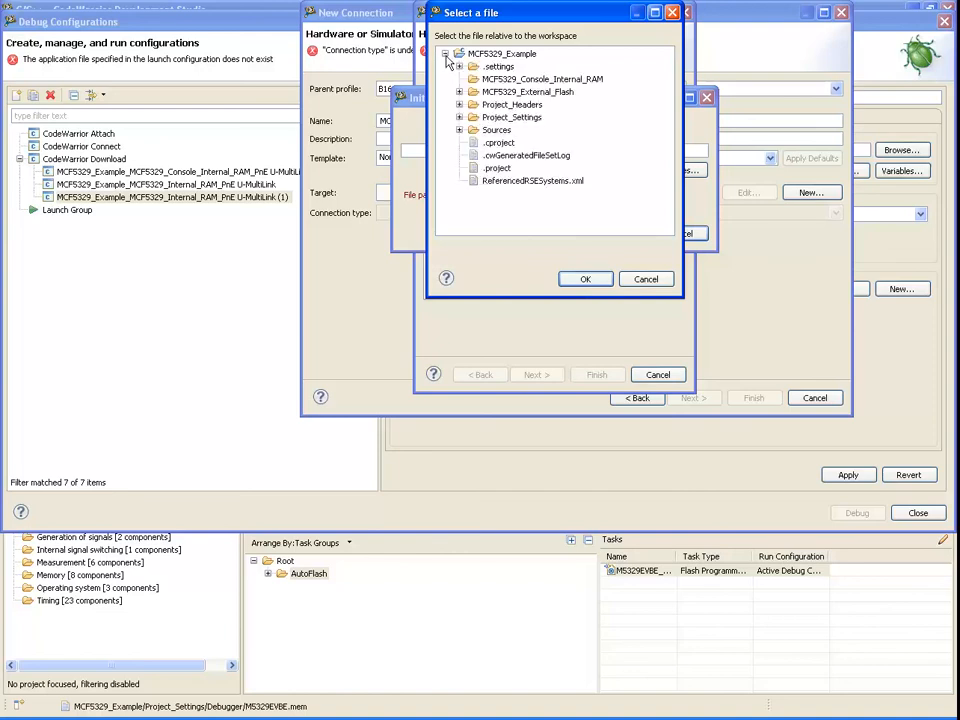
click(459, 118)
click(473, 130)
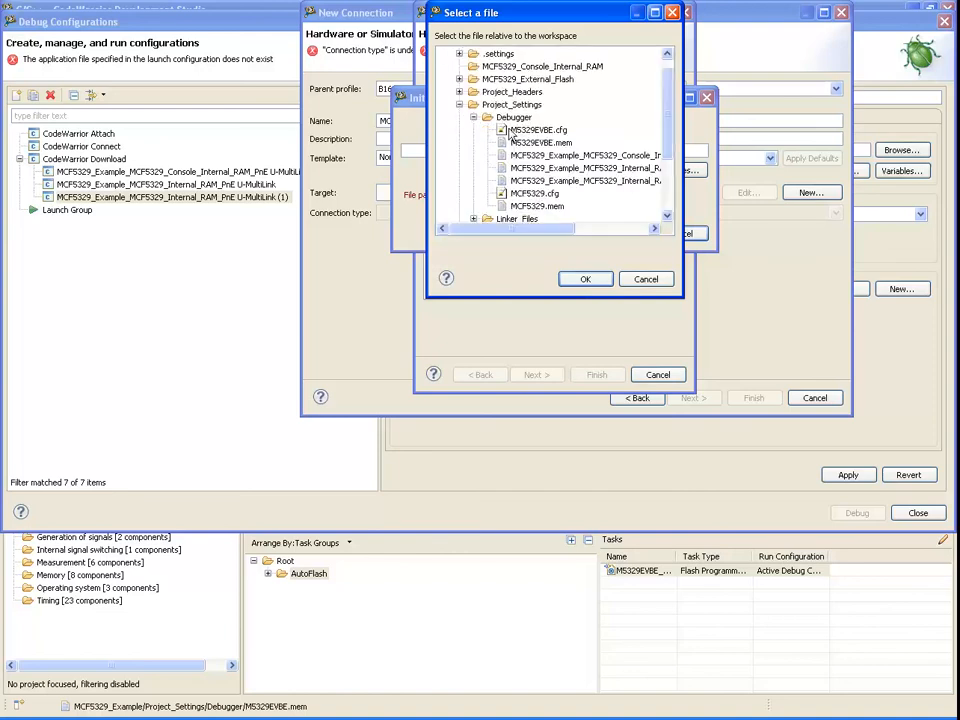
click(540, 130)
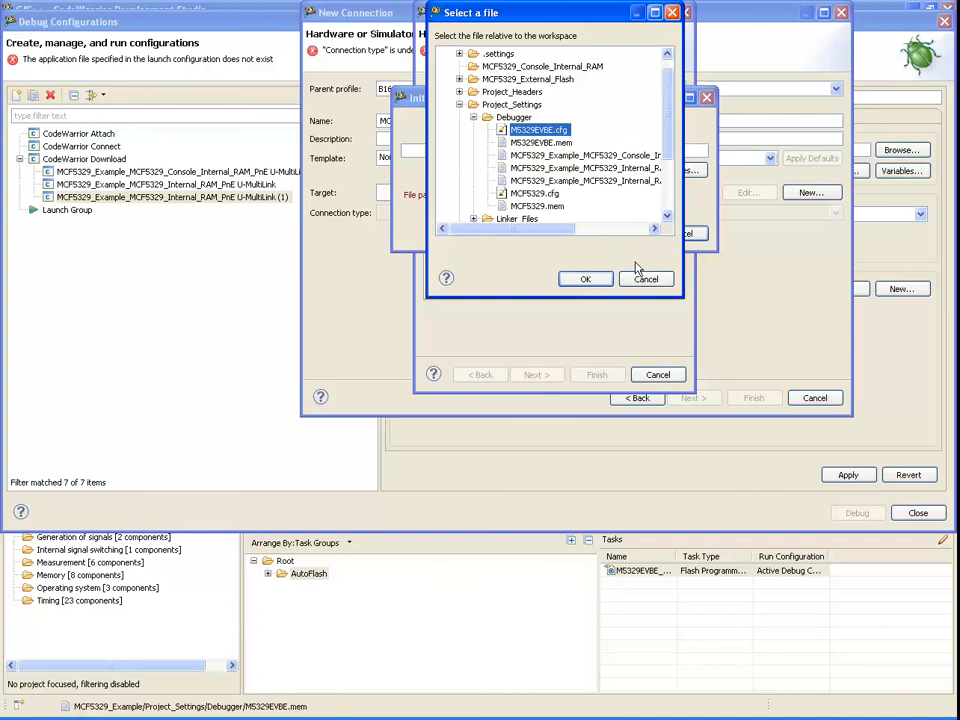
click(585, 279)
click(620, 236)
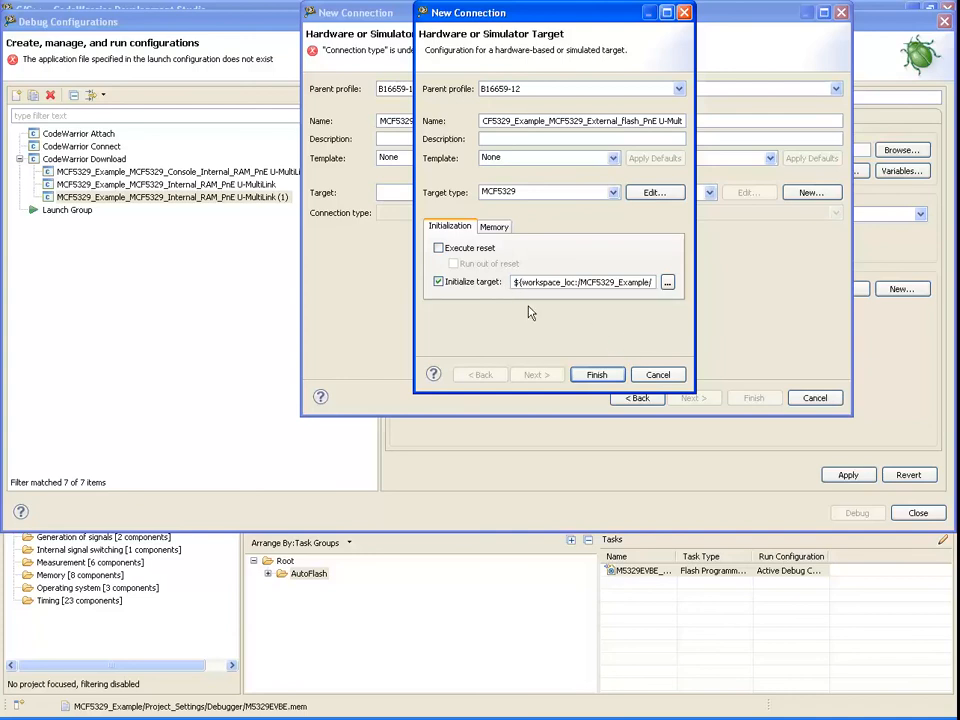
- Enable memory configuration with the workspace file M5329EVBE.mem from MCF5329_Example/Project_Settings/Debugger and finish creating the target
click(496, 229)
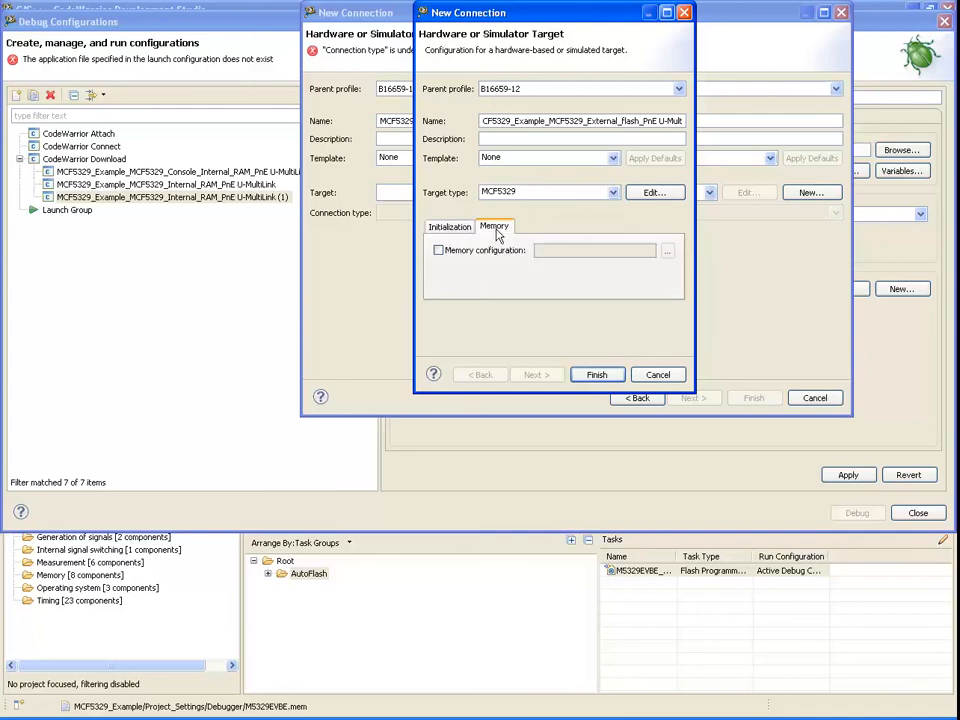
click(439, 251)
click(667, 251)
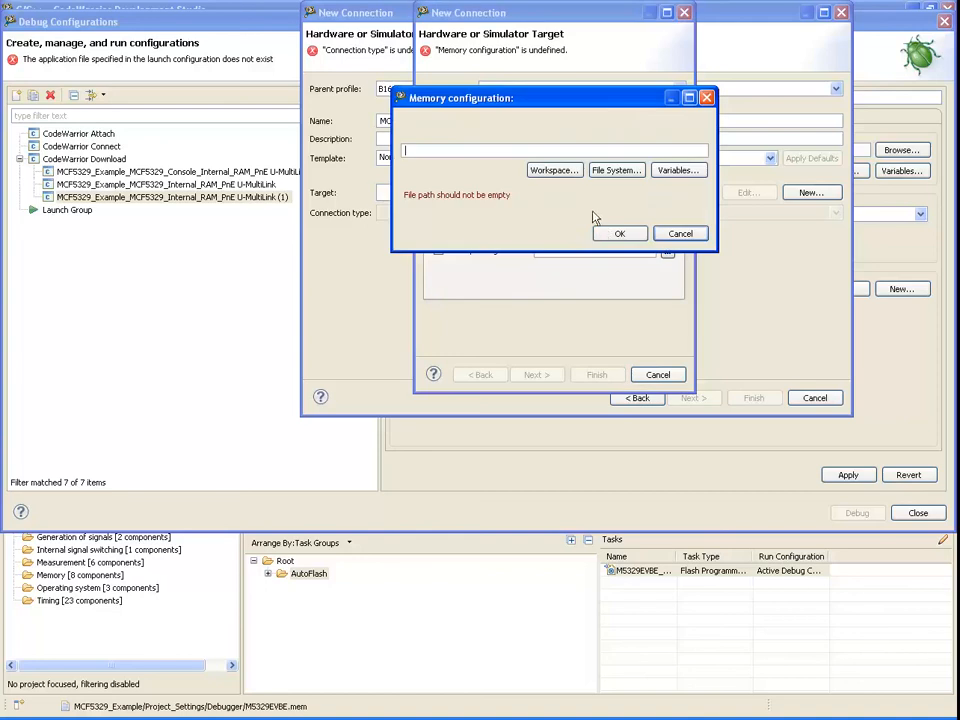
click(555, 170)
click(445, 53)
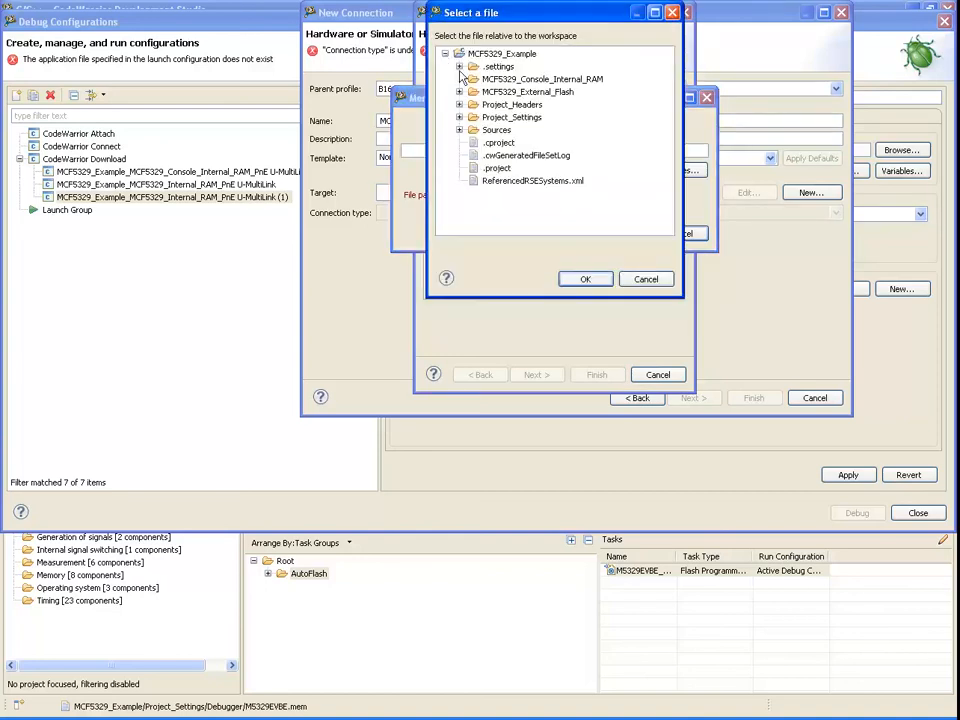
click(459, 117)
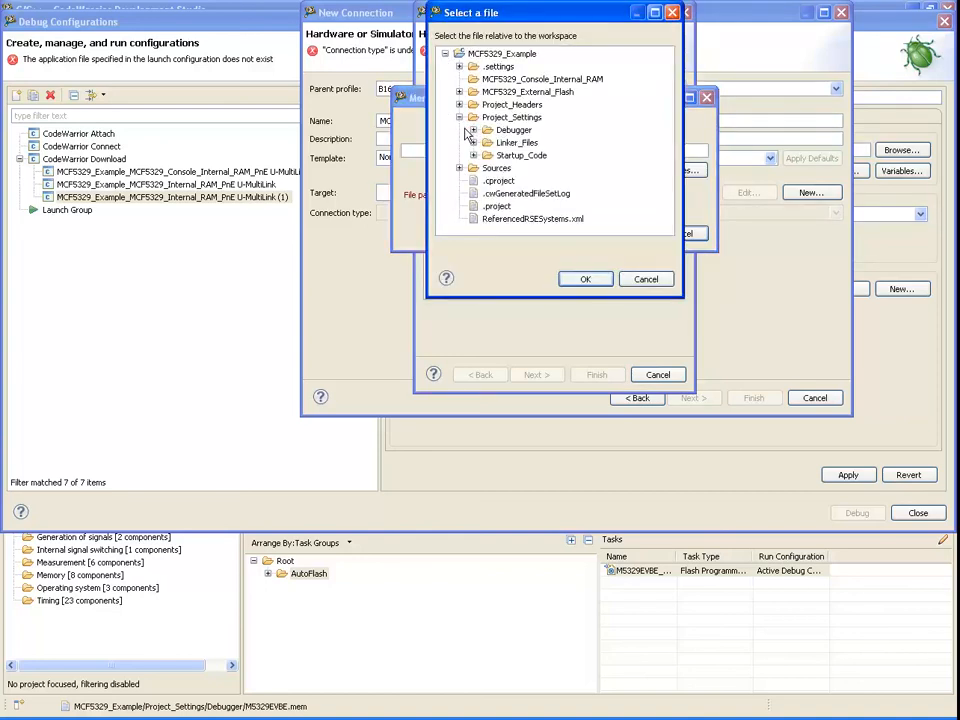
click(473, 130)
click(538, 143)
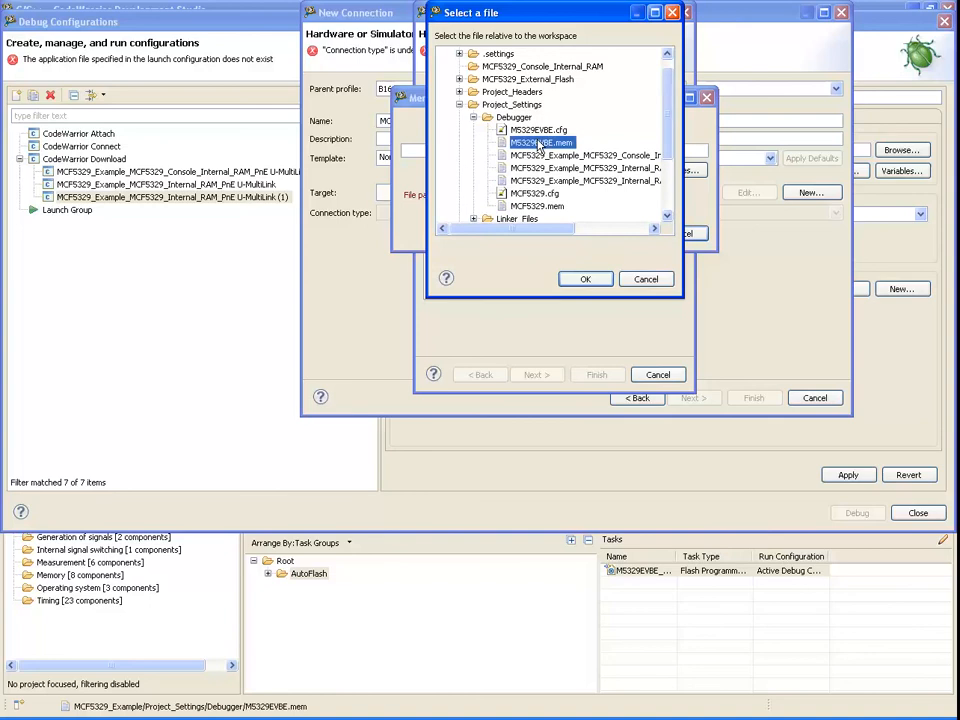
click(586, 279)
click(619, 234)
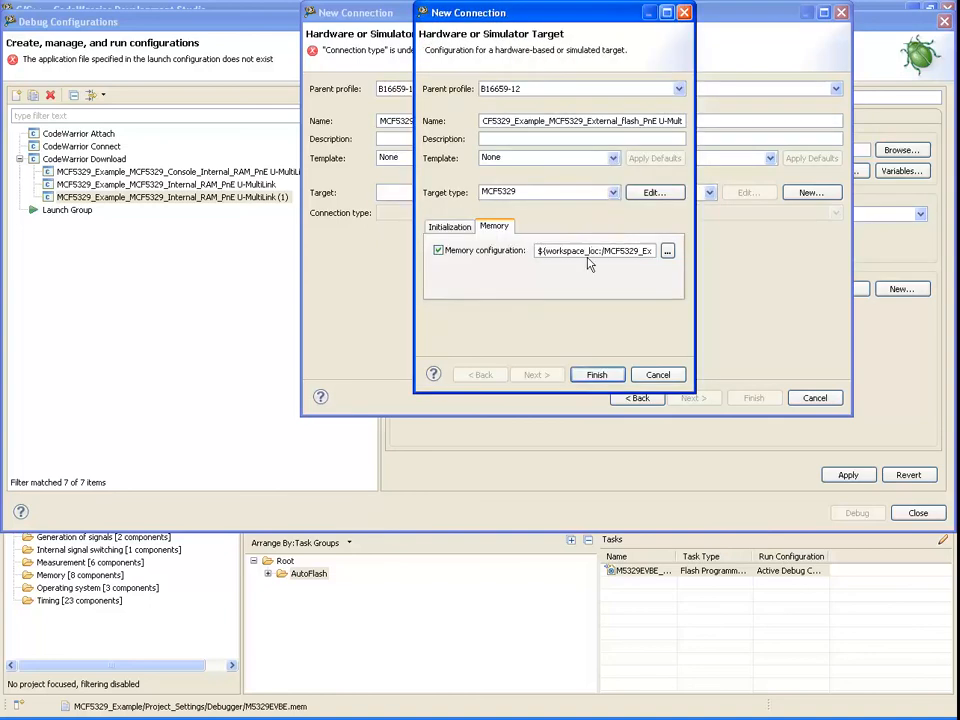
click(450, 226)
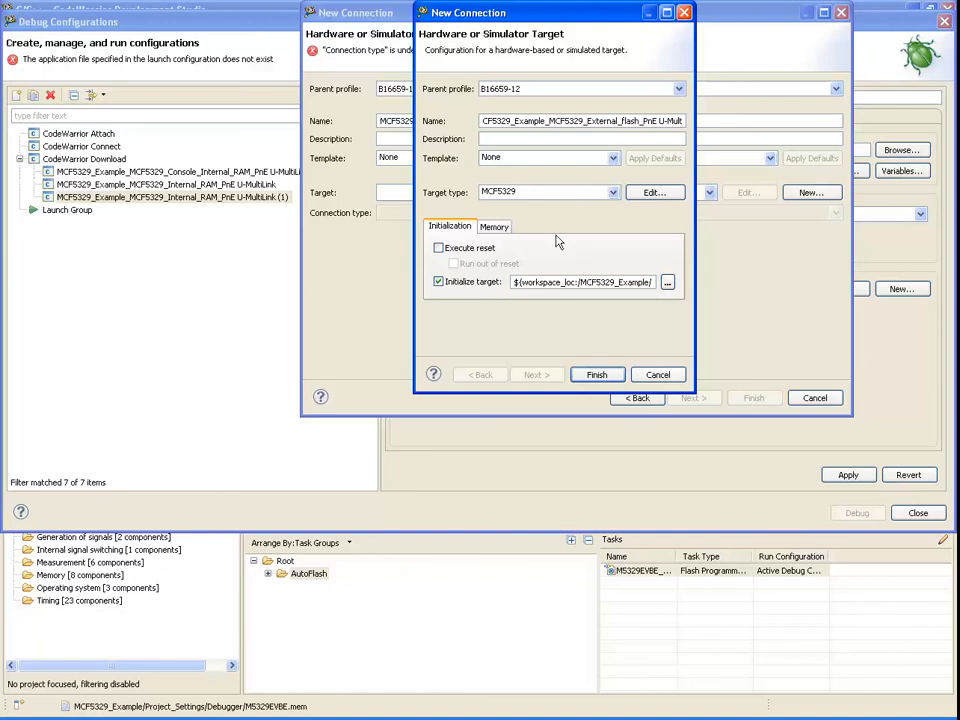
click(597, 375)
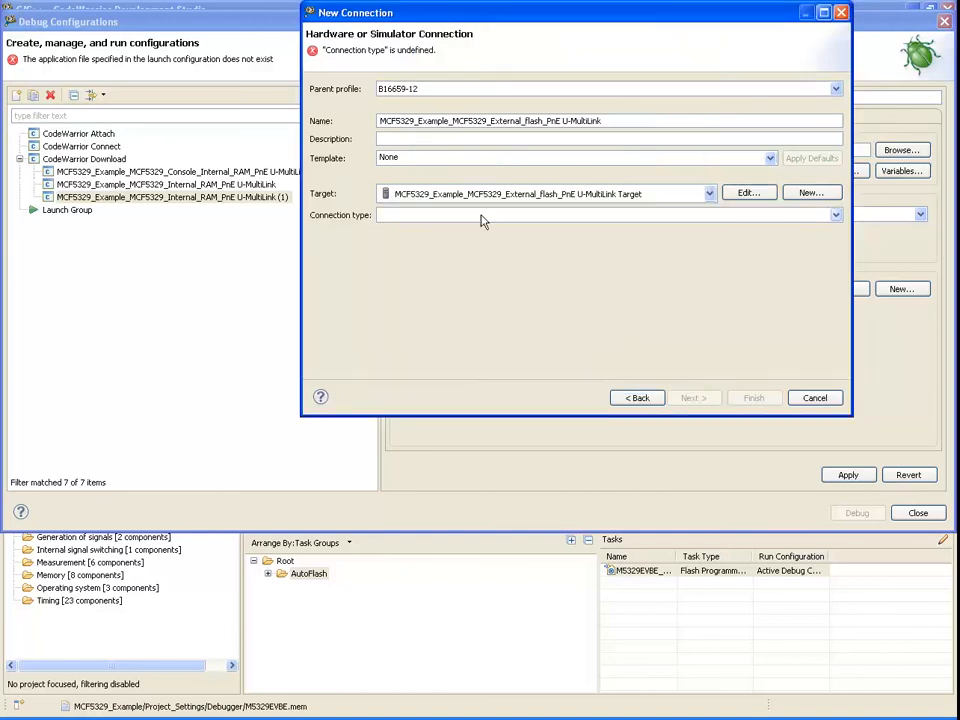
- Set the connection type to P&E ColdFire V234 Multilink\Multilink Universal\Cyclone Max\OSBDM and finish creating the connection
click(836, 216)
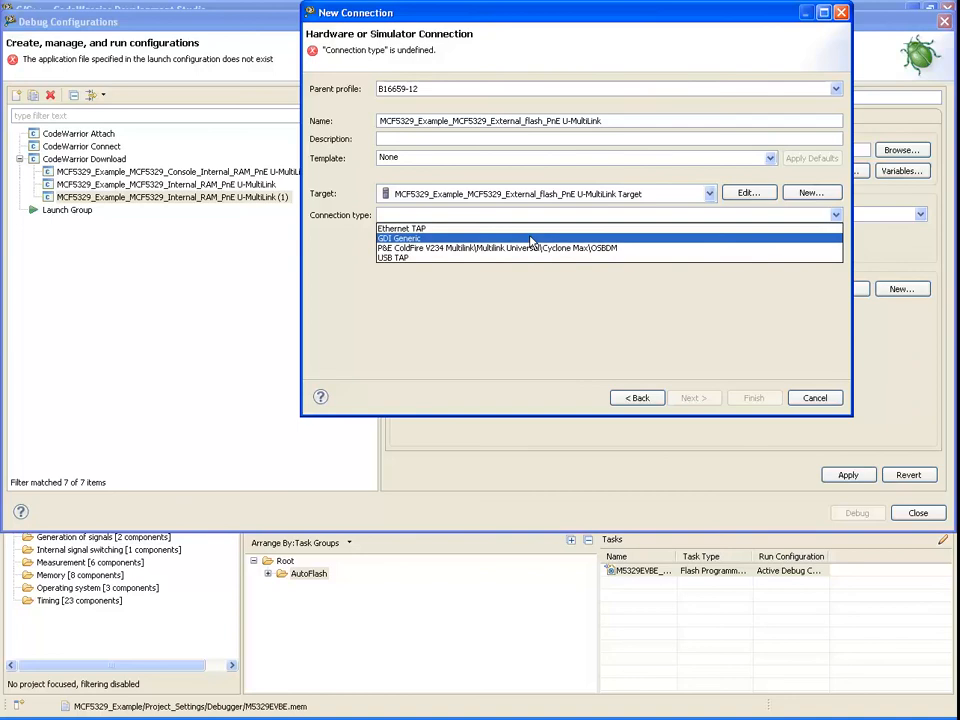
click(398, 250)
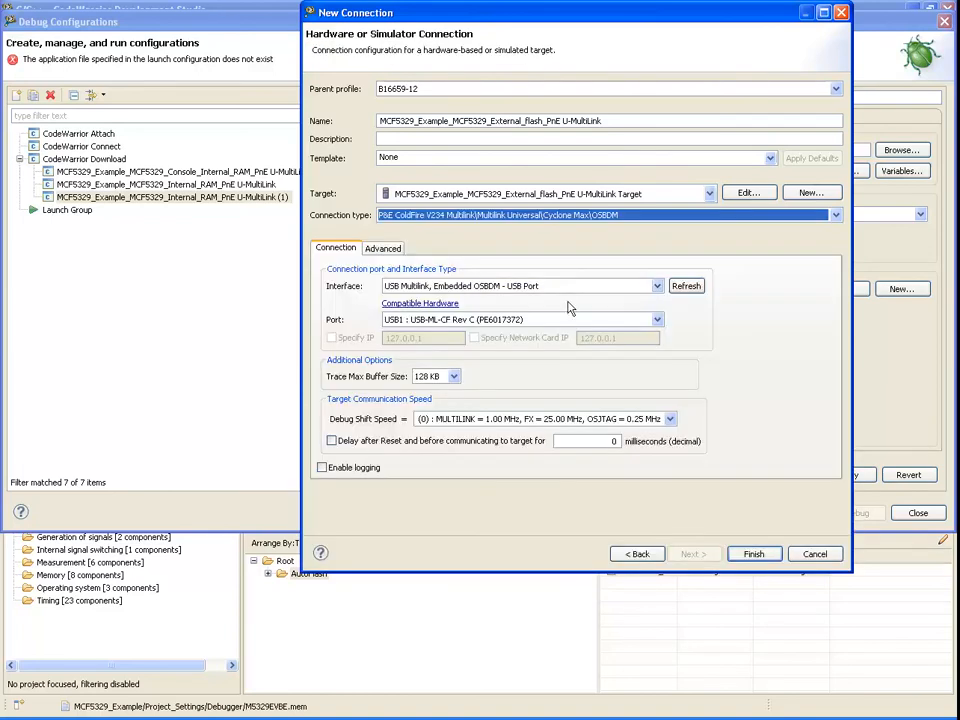
click(755, 554)
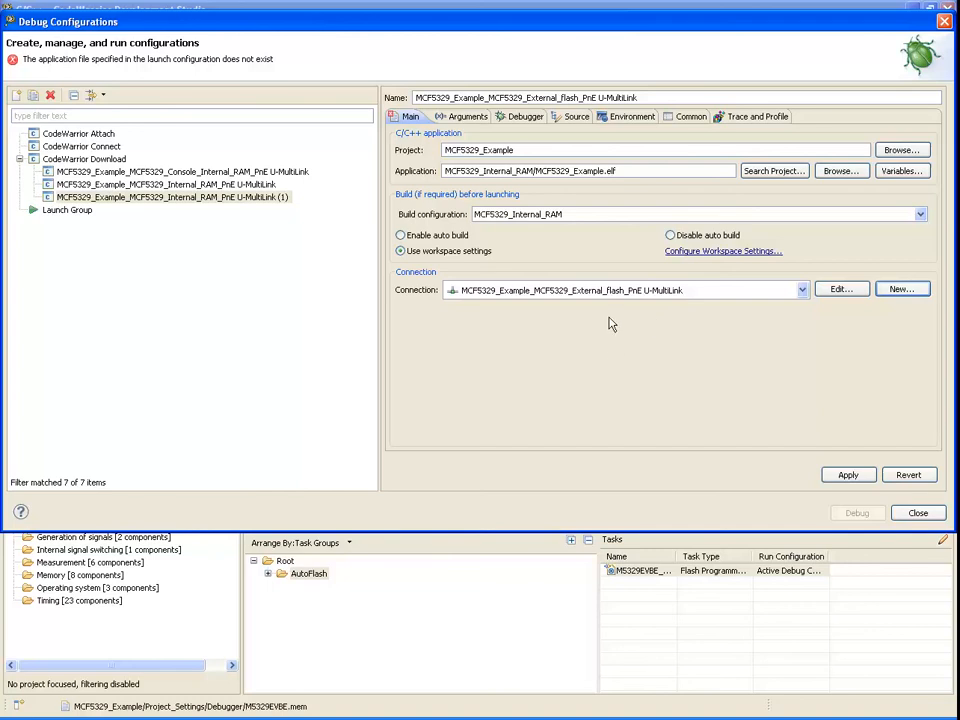
- Set the build configuration to MCF5329_External_Flash and choose the project's MCF5329_External_Flash/MCF5329_Example.elf as the application
click(598, 222)
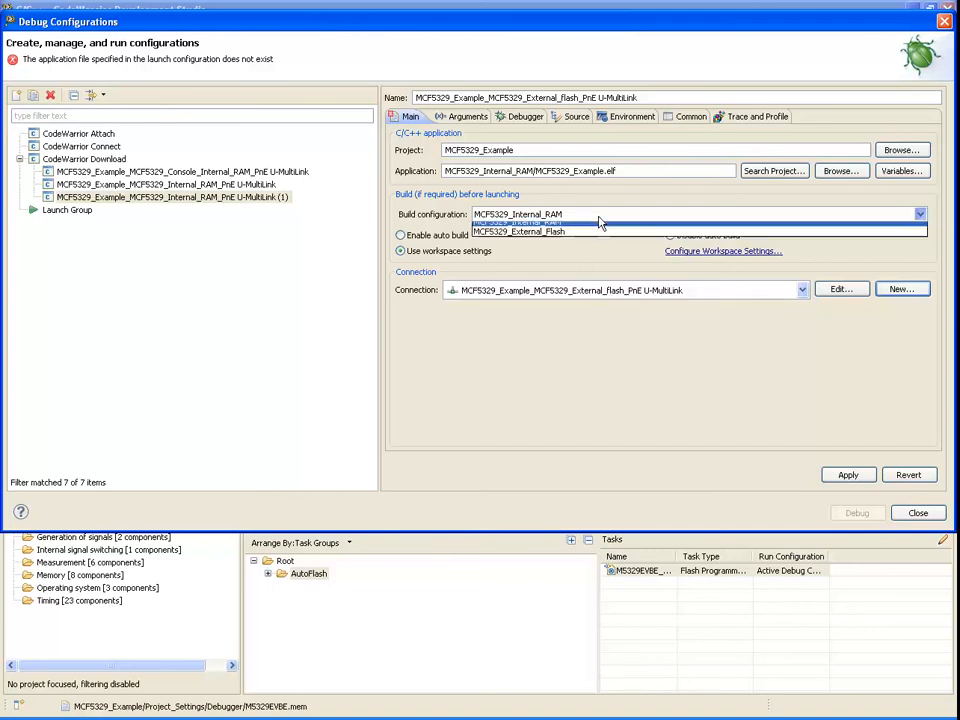
key(Down)
key(Return)
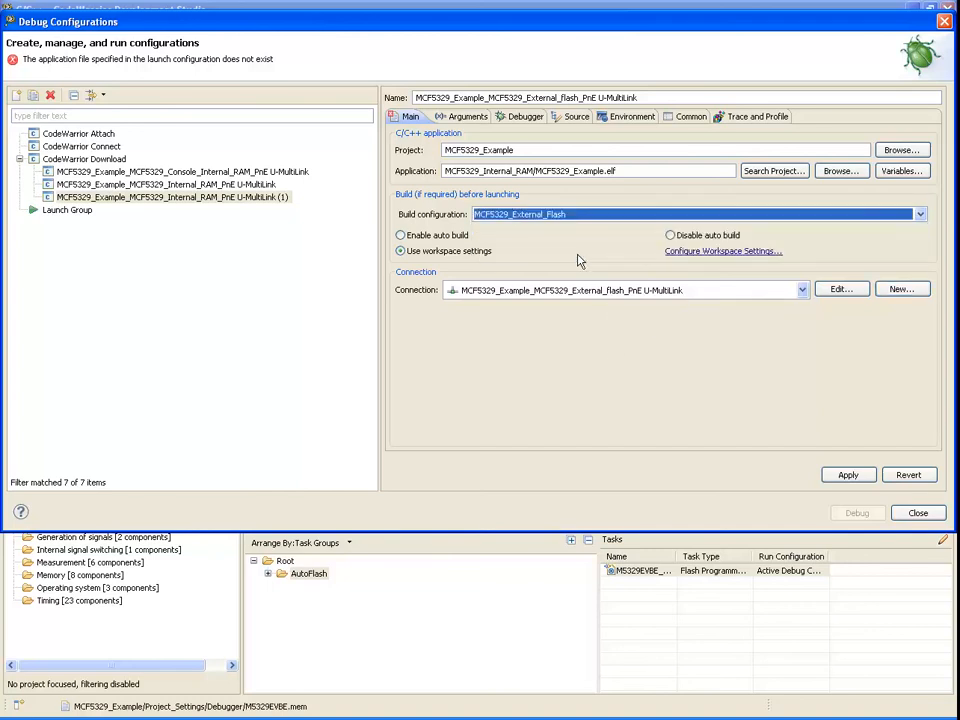
click(512, 172)
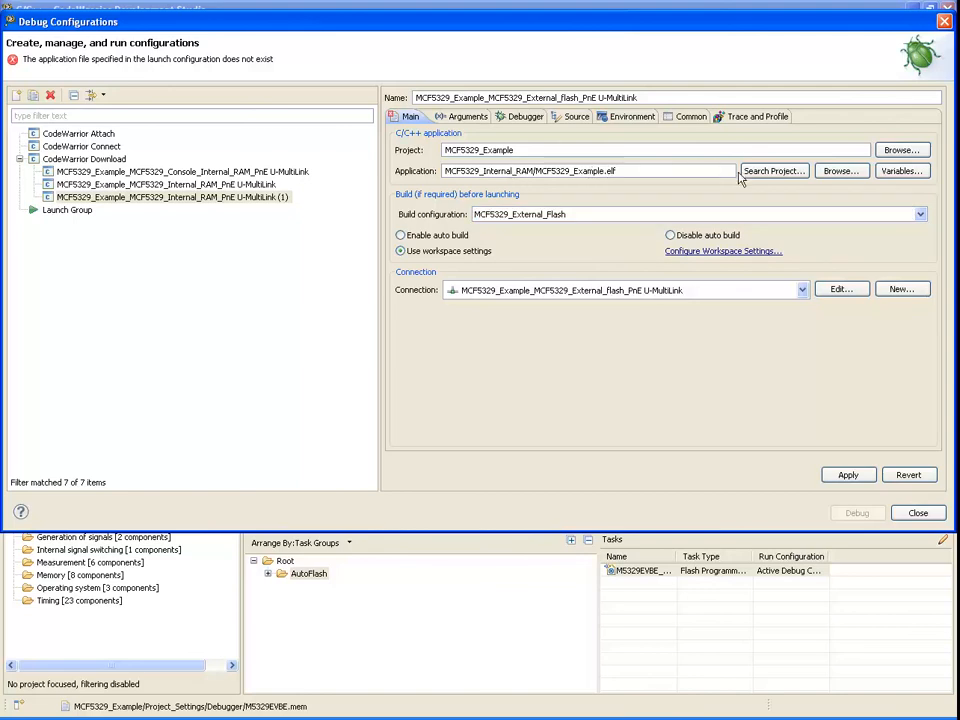
click(775, 172)
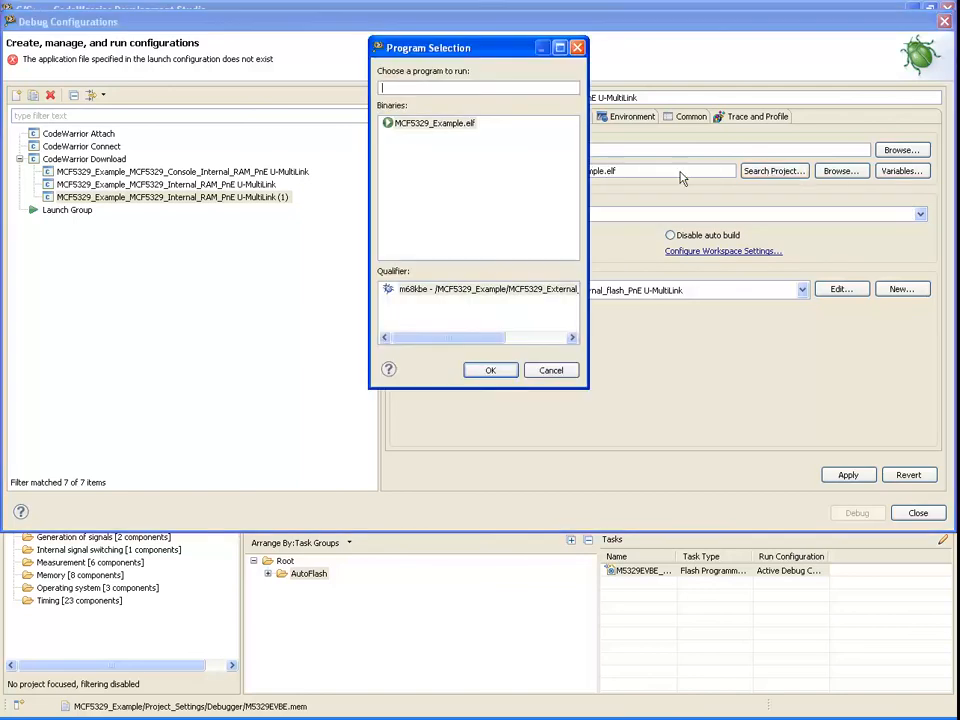
click(438, 126)
click(495, 370)
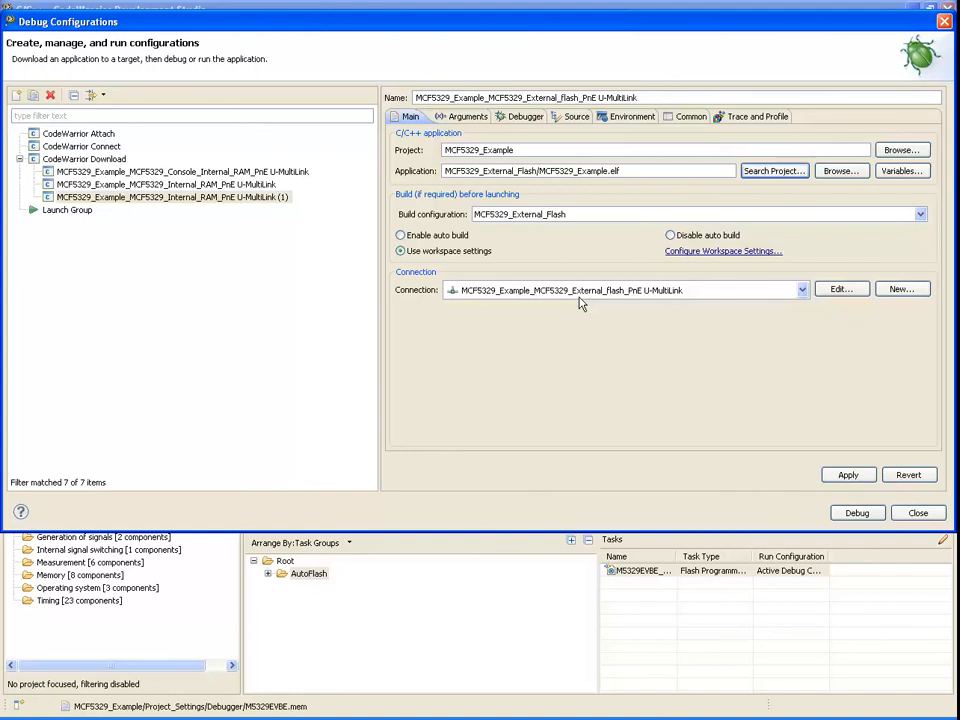
- In the debugger's download options, disable Perform Standard Download and enable Execute Tasks
click(517, 118)
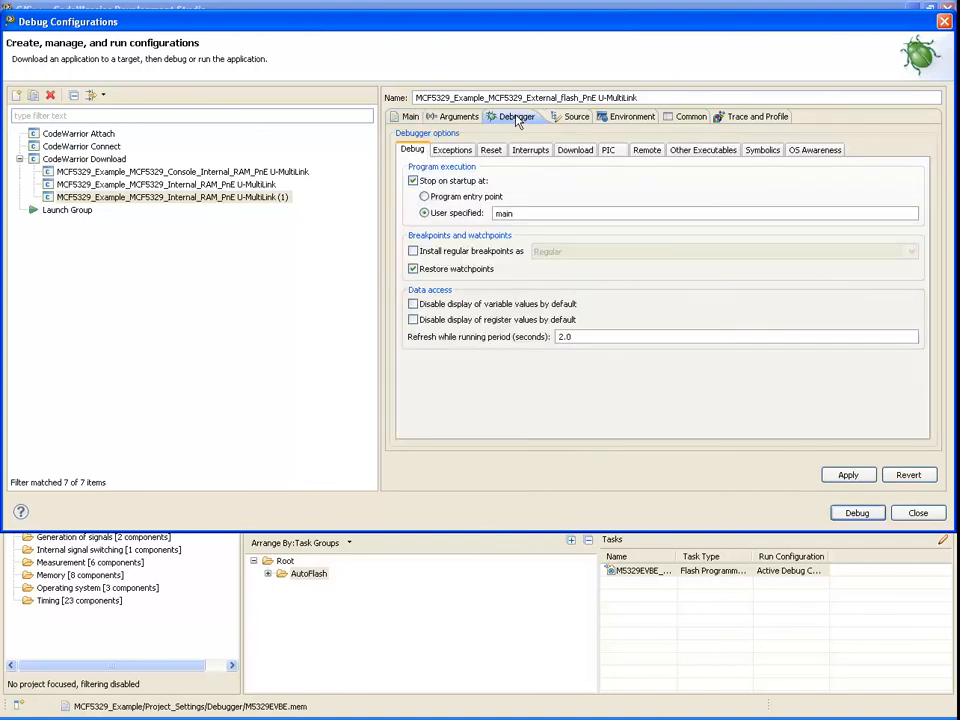
click(577, 154)
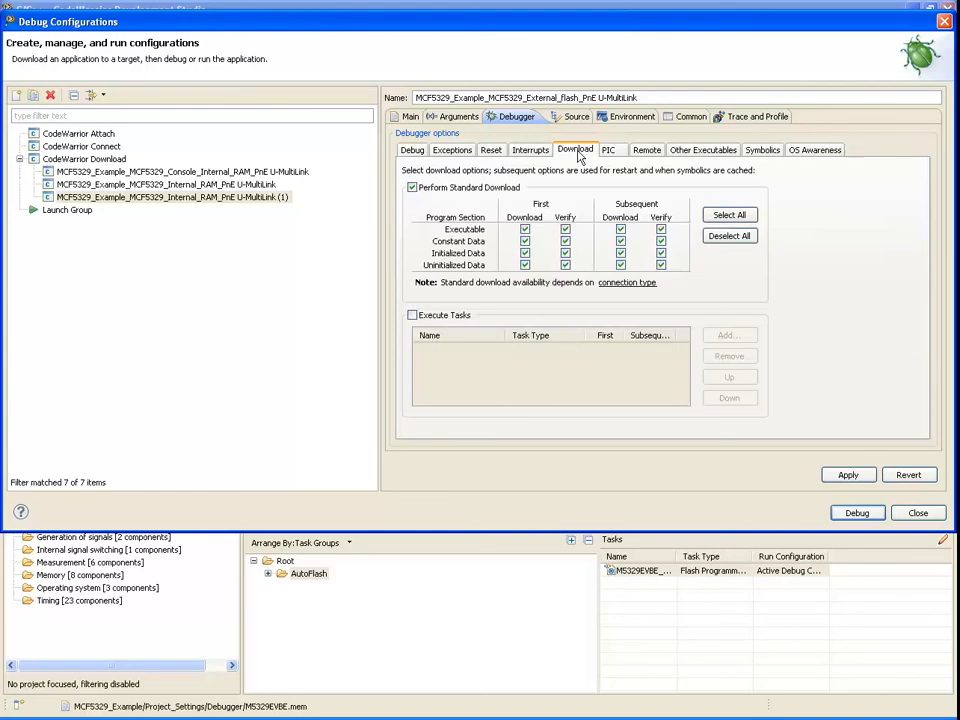
click(412, 189)
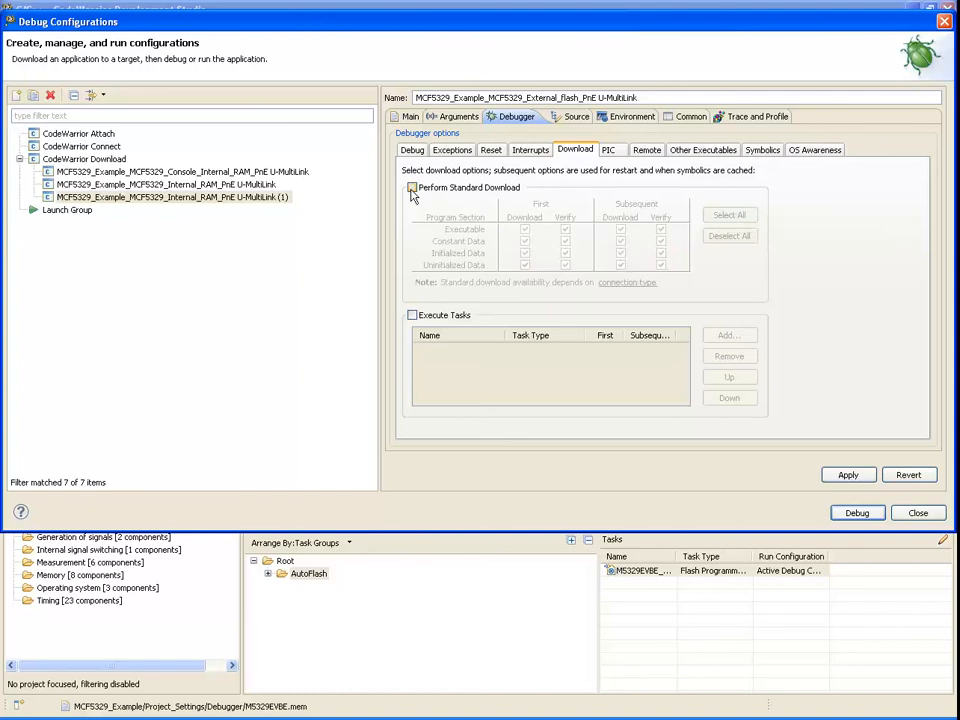
click(412, 316)
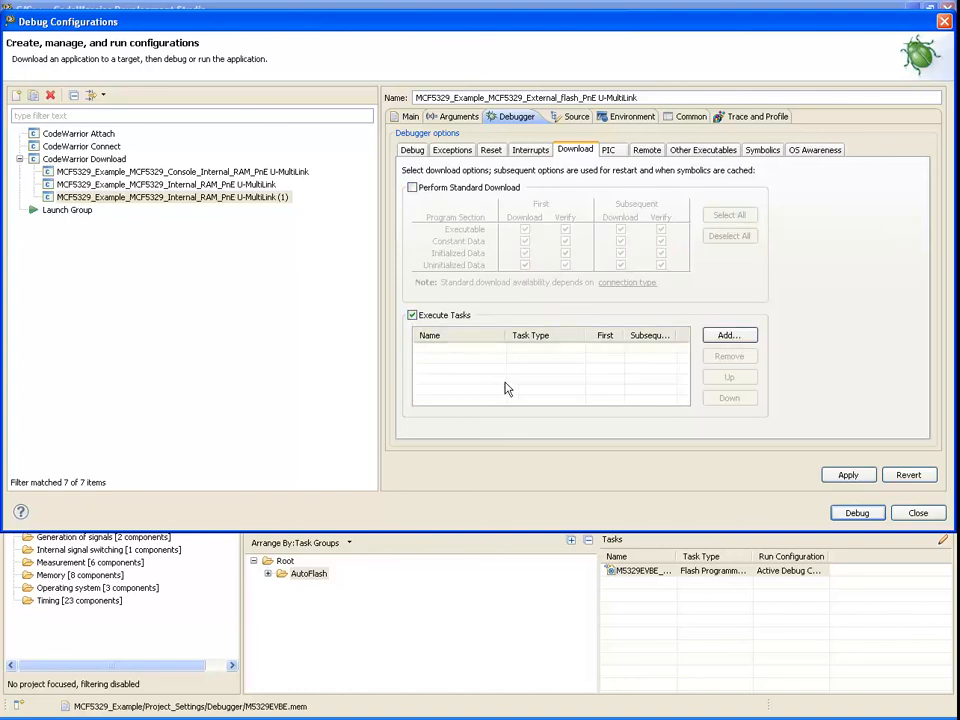
- Add the M5329EVBE_EXTFLASH target task to execute only on initial launch, then apply and close the debug configuration
click(727, 343)
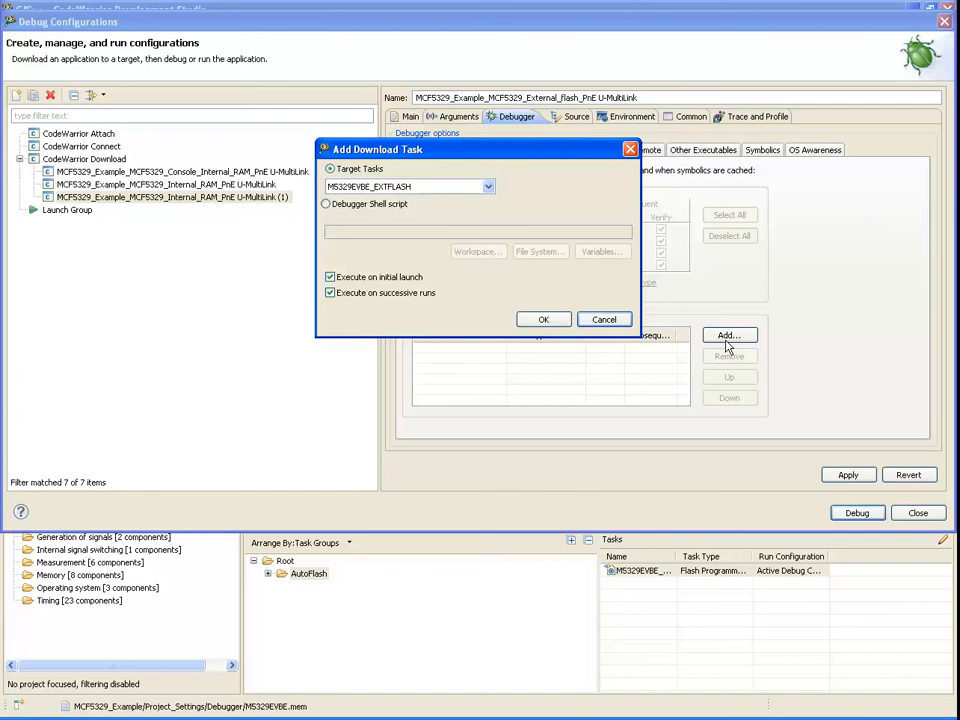
click(405, 189)
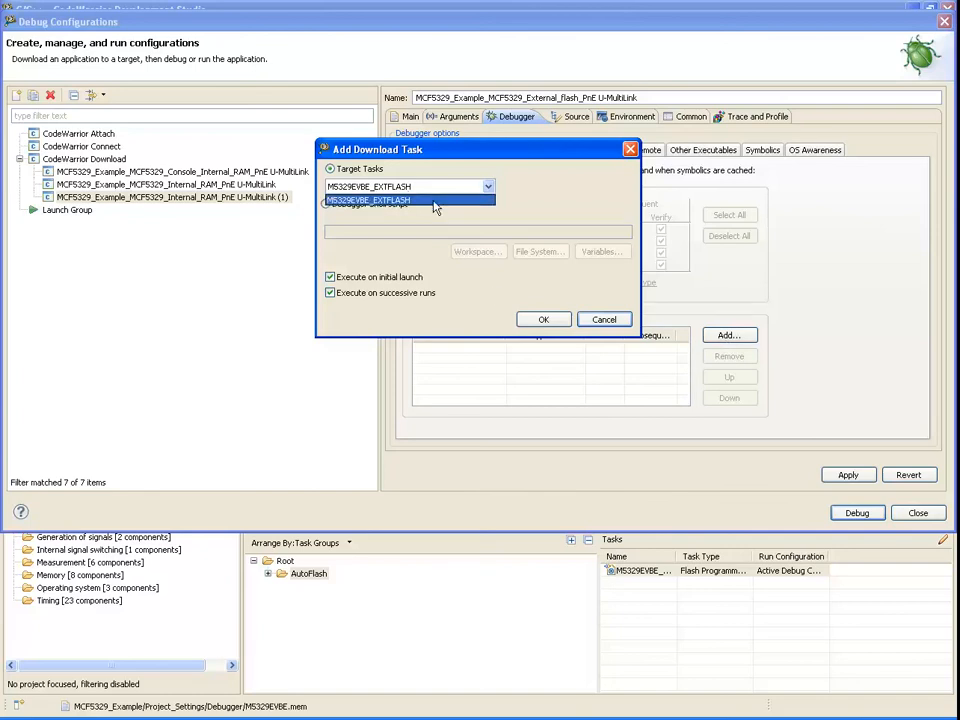
click(435, 201)
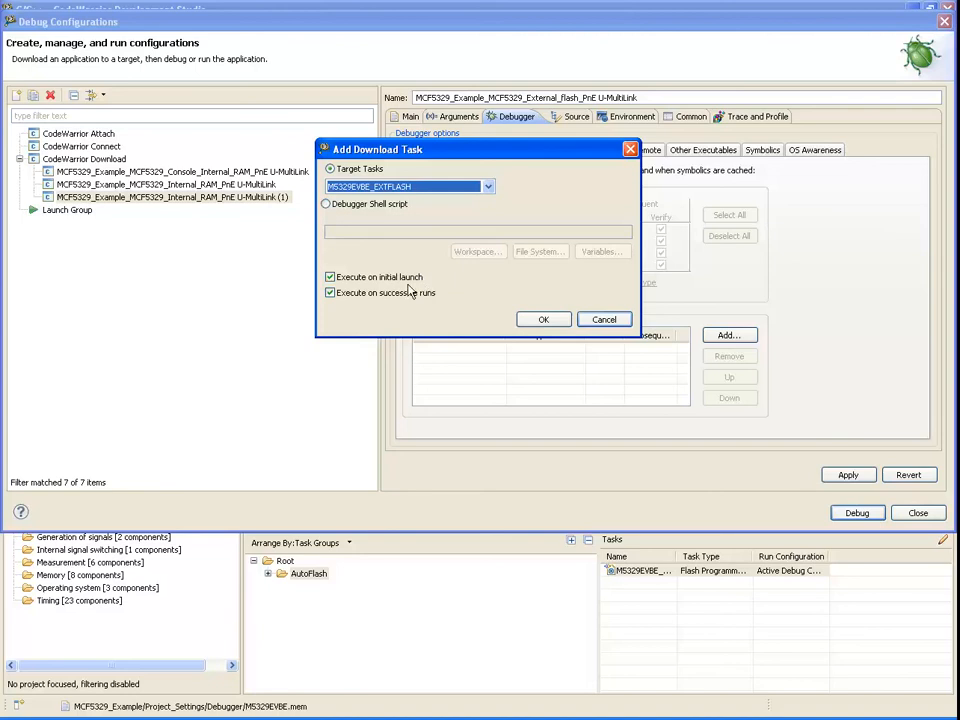
click(331, 294)
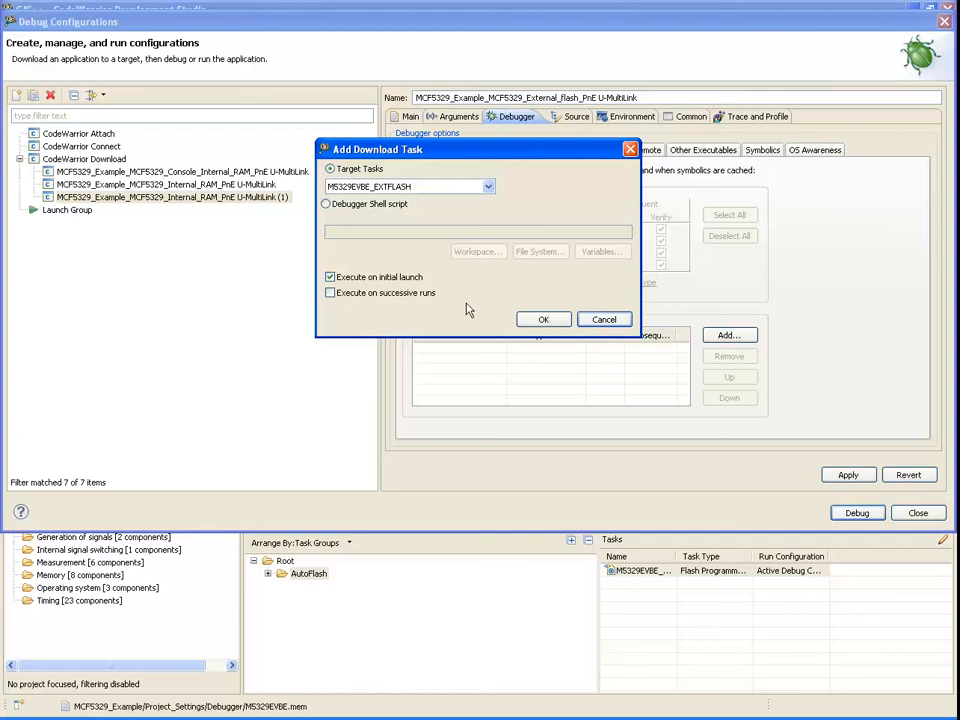
click(539, 320)
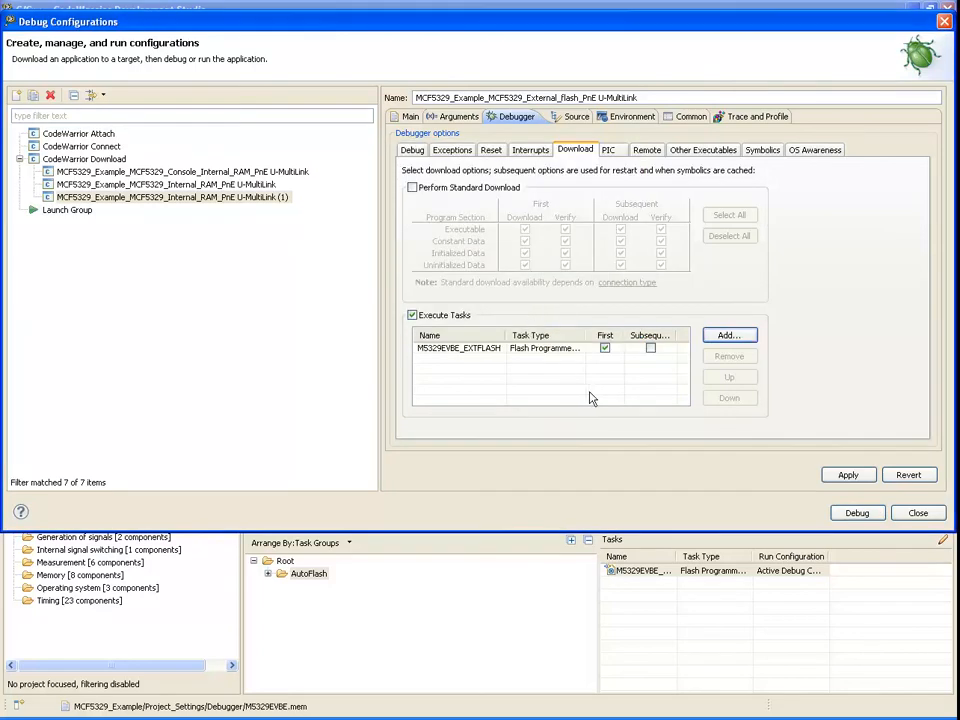
click(850, 474)
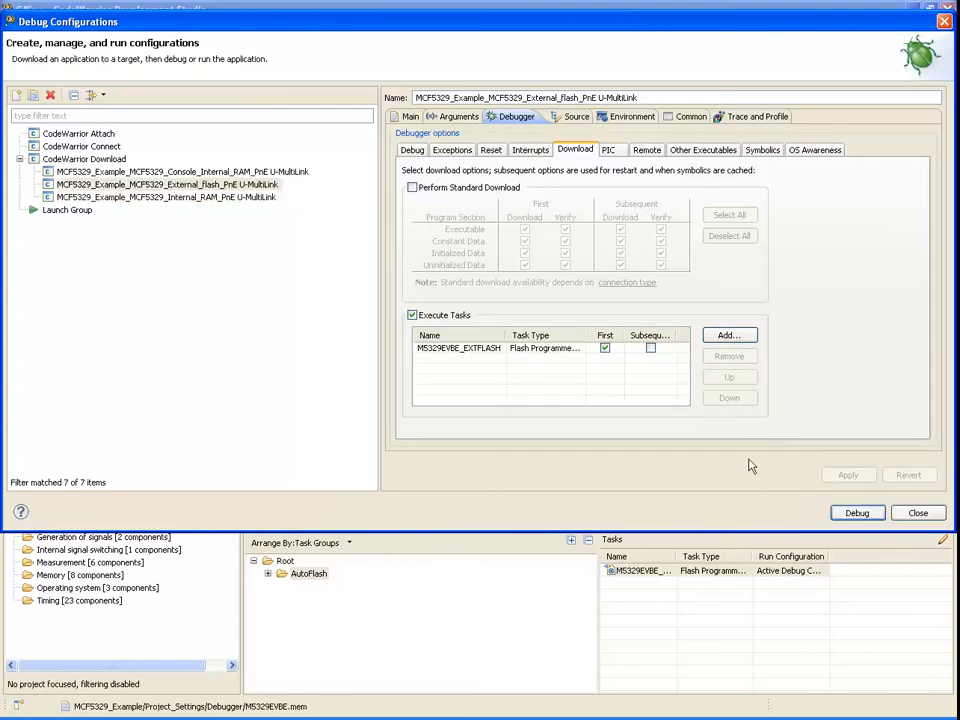
click(918, 512)
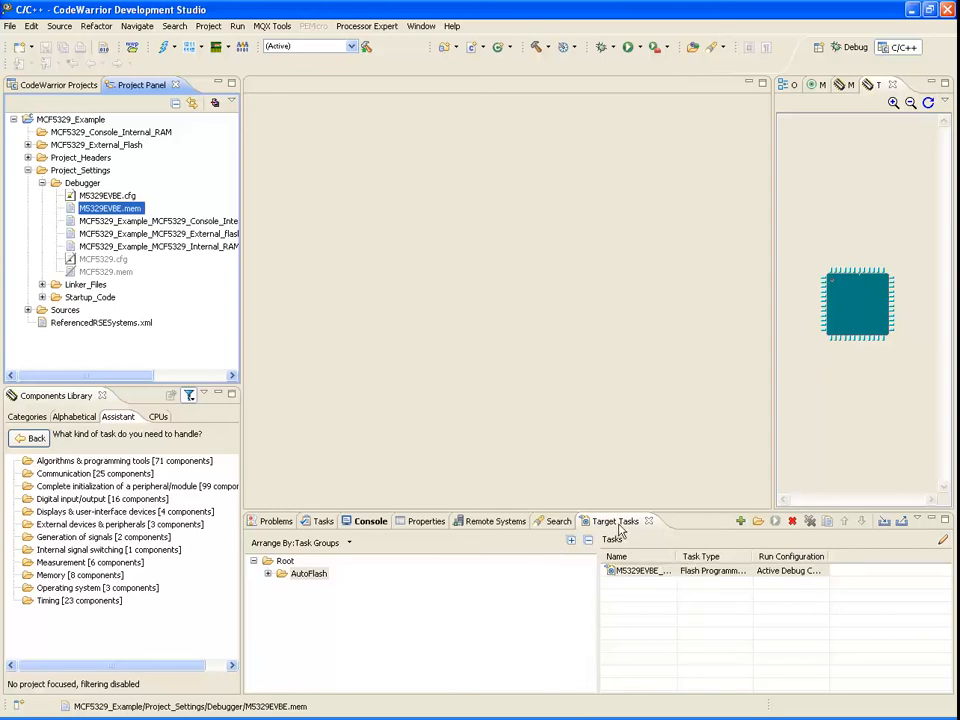
- Open the M5329EVBE_EXTFLASH flash programmer task and review its flash device, target RAM address and Erase and Program action
click(632, 570)
double_click(640, 576)
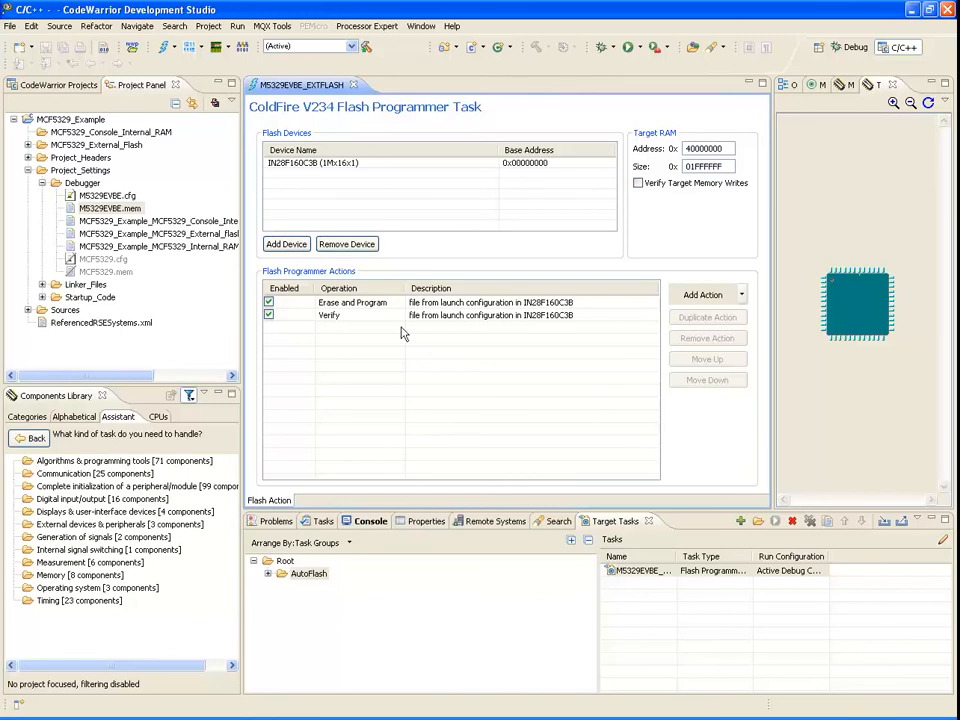
click(311, 164)
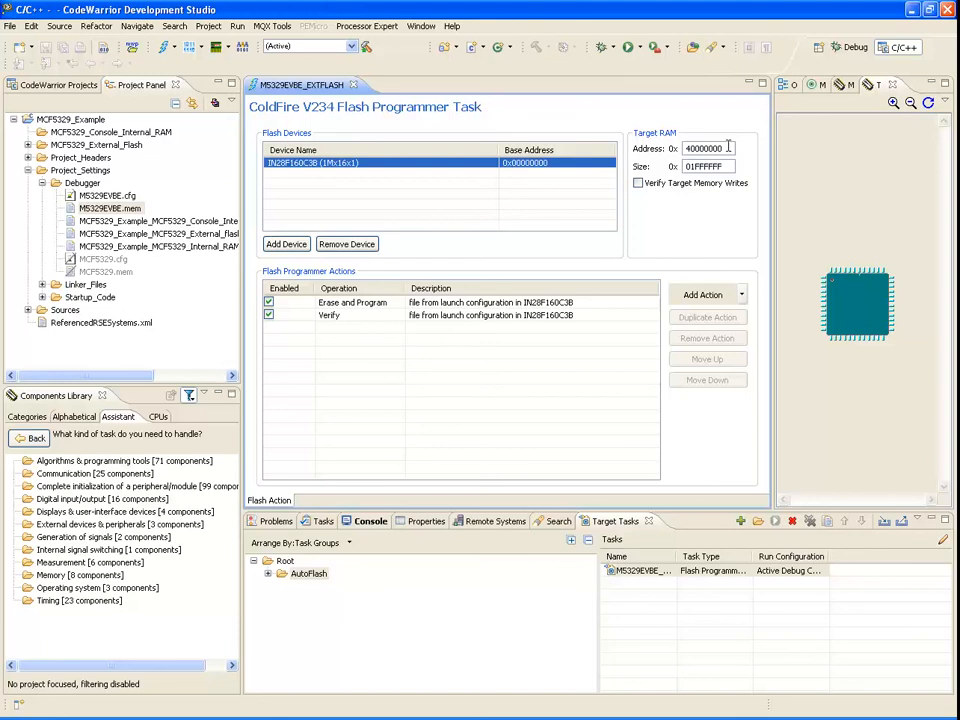
double_click(729, 147)
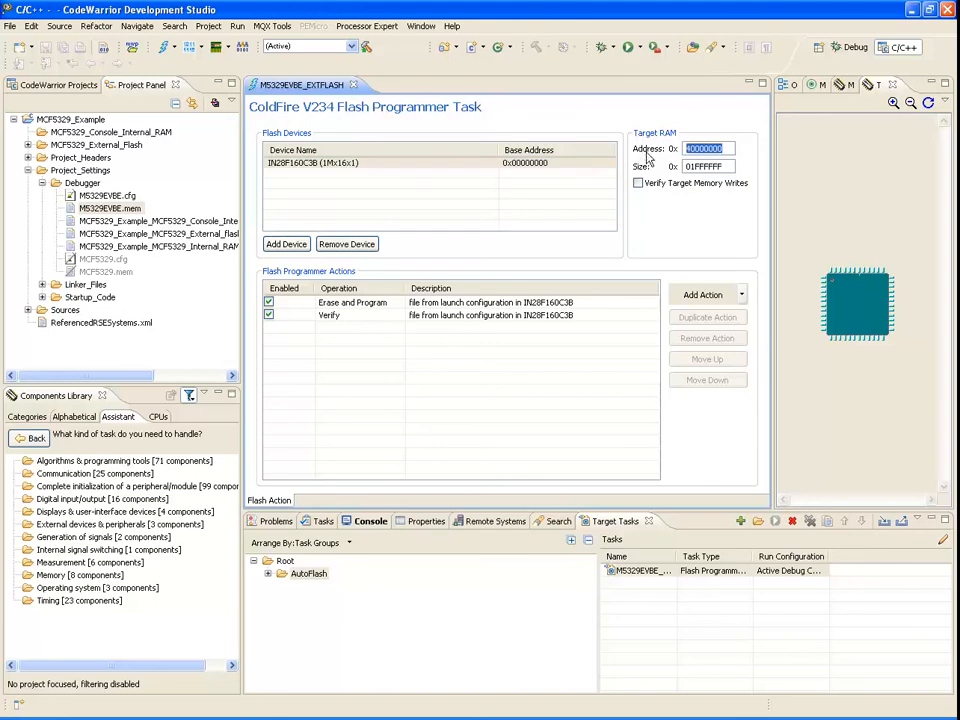
click(530, 301)
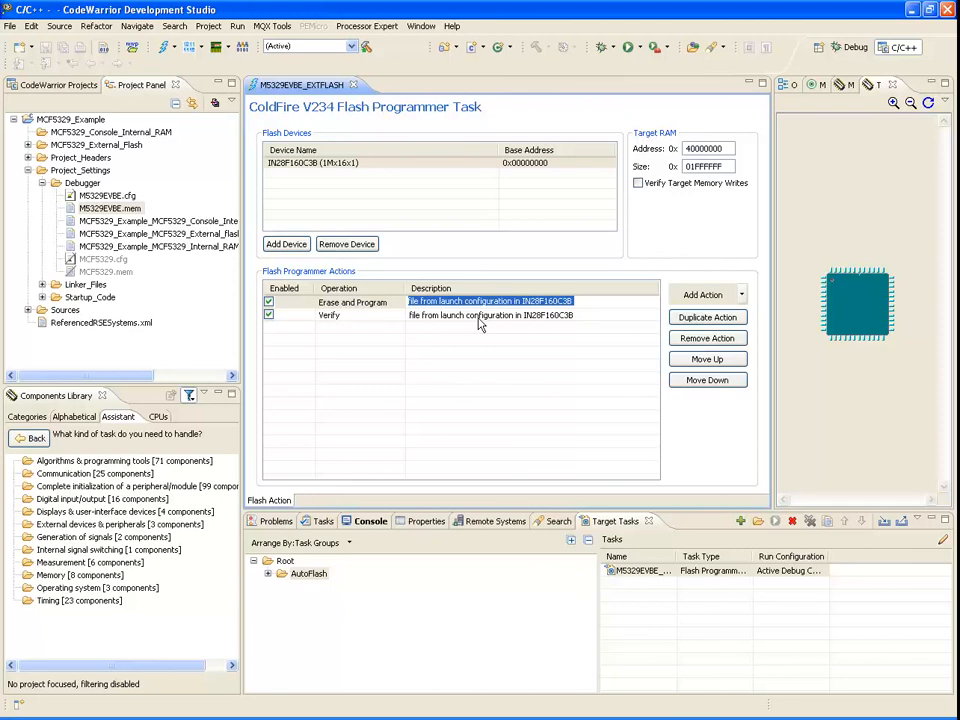
- Launch a debug session with the MCF5329_Example_MCF5329_External_flash_PnE U-MultiLink configuration
click(613, 49)
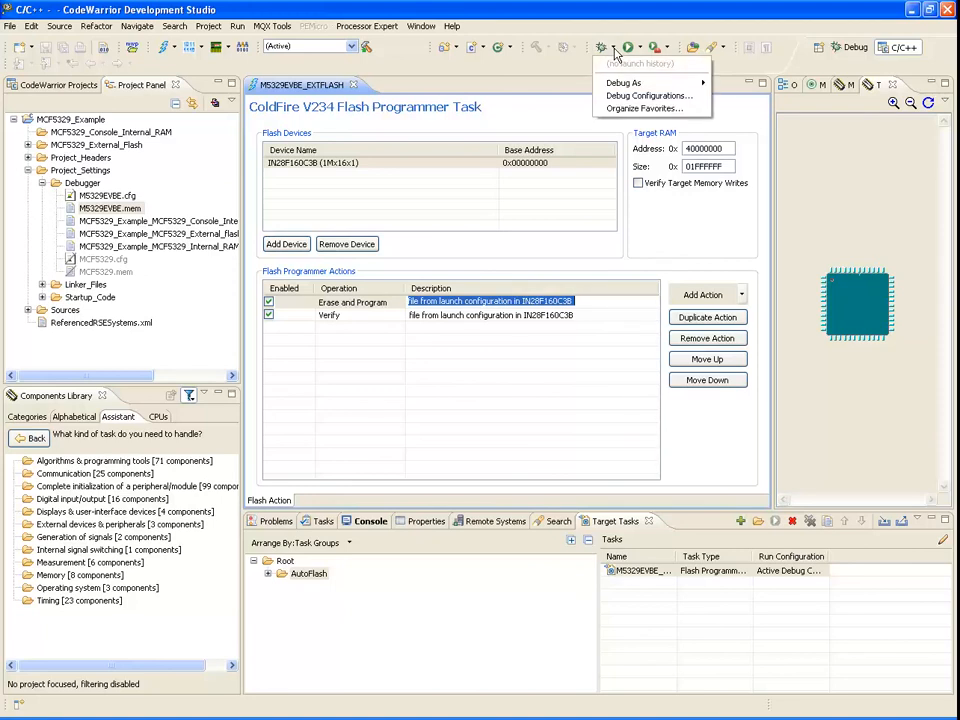
click(630, 95)
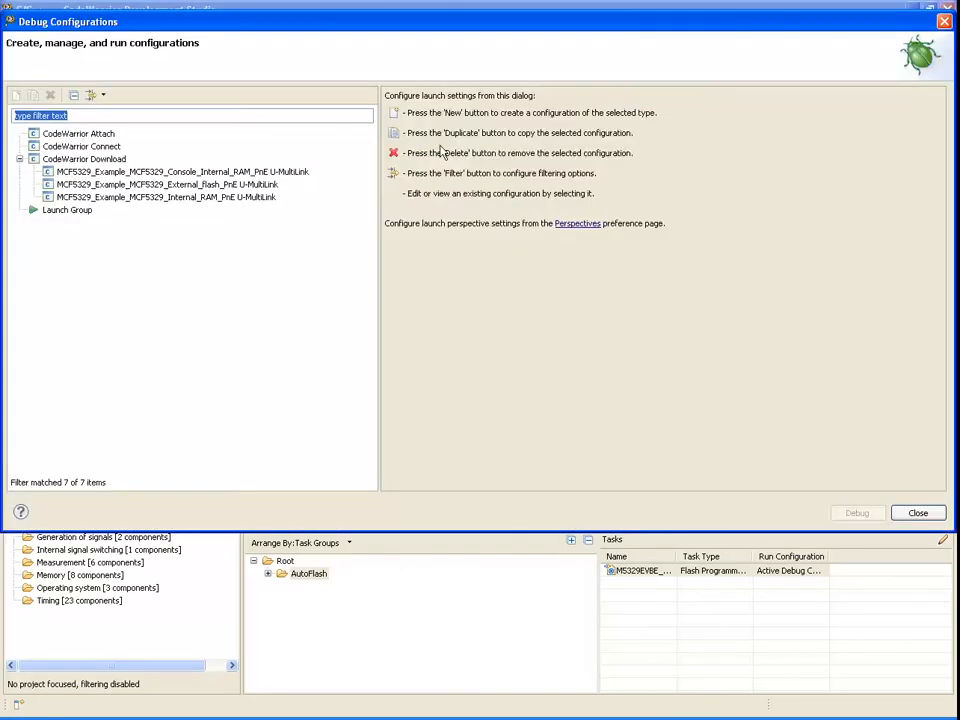
click(190, 184)
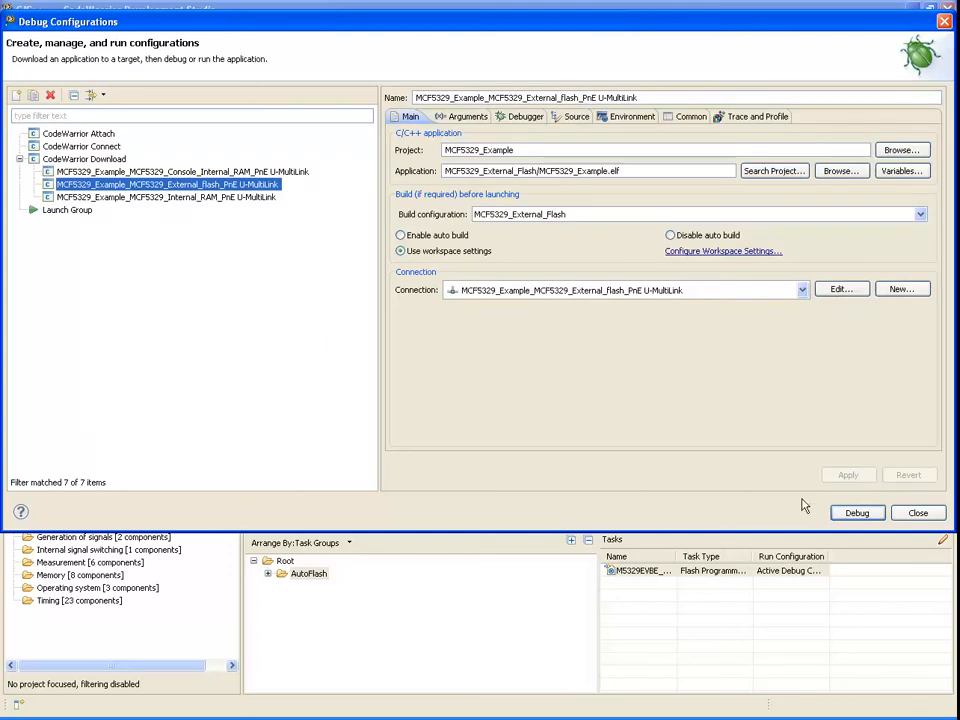
click(856, 513)
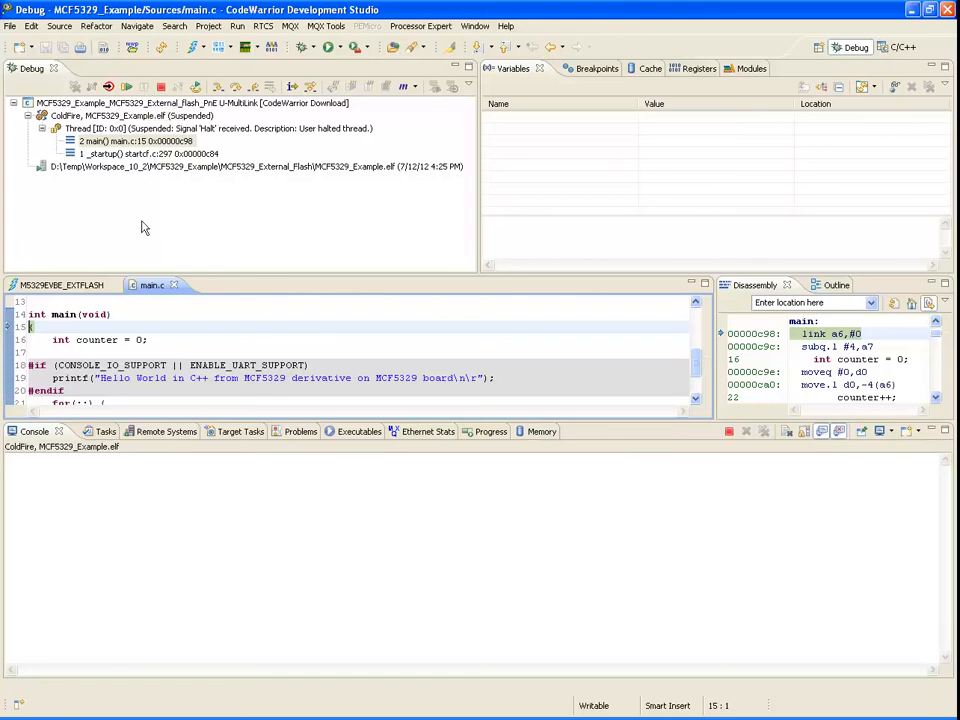
- Step the suspended program through main() to the counter++ statement on line 22 of main.c
click(220, 88)
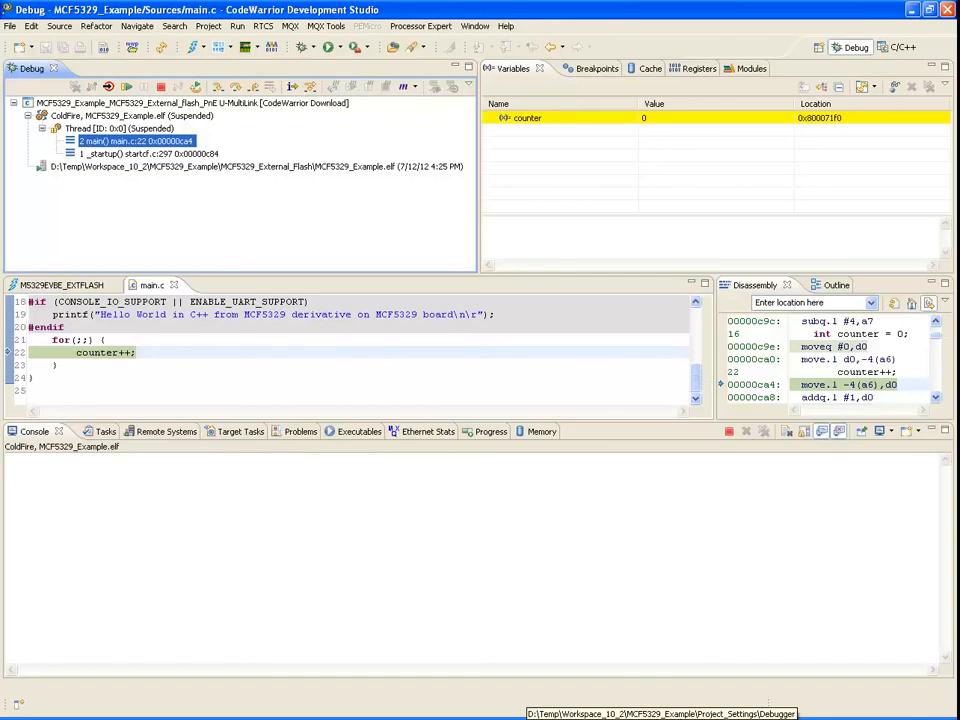
- Switch to Windows Explorer and browse to the documentation folder D:\Freescale\CW MCU v10.2\MCU\Help\PDF
click(530, 719)
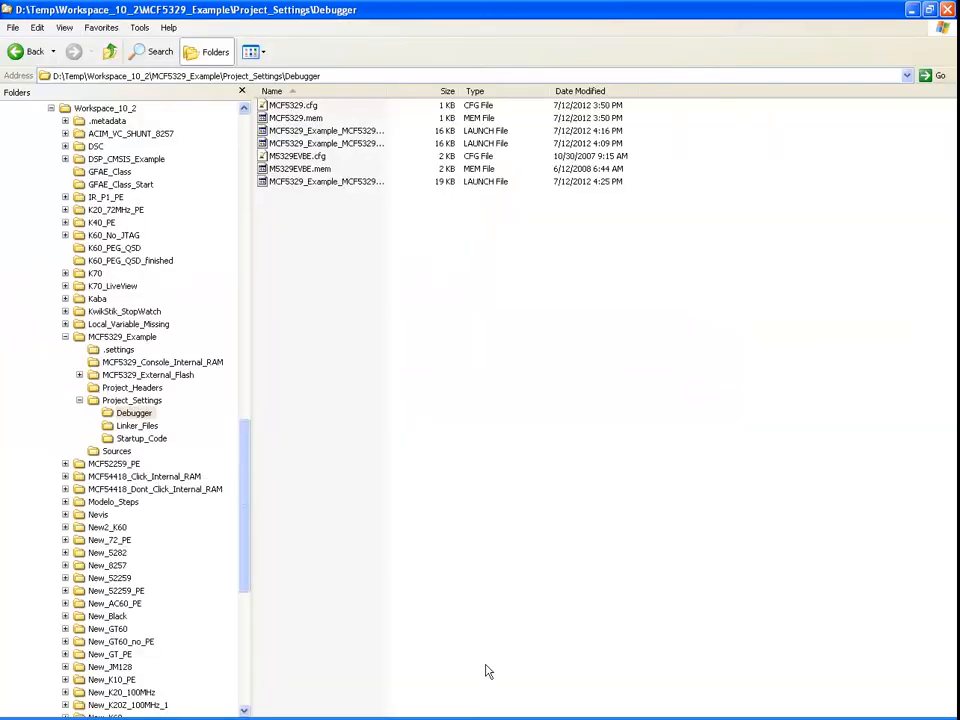
drag(244, 512, 255, 240)
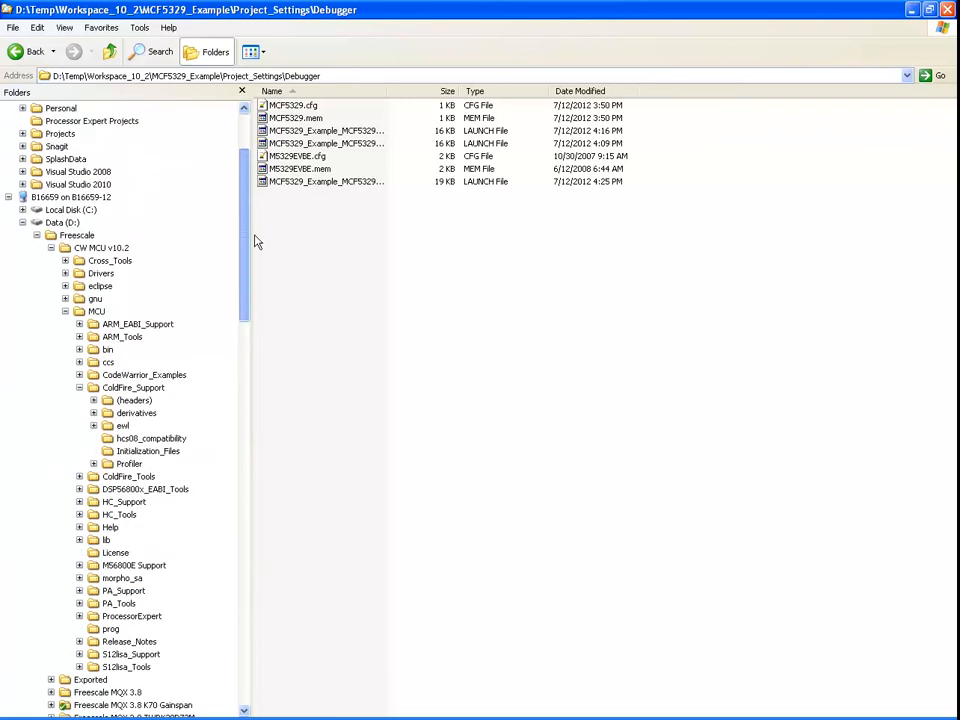
click(100, 247)
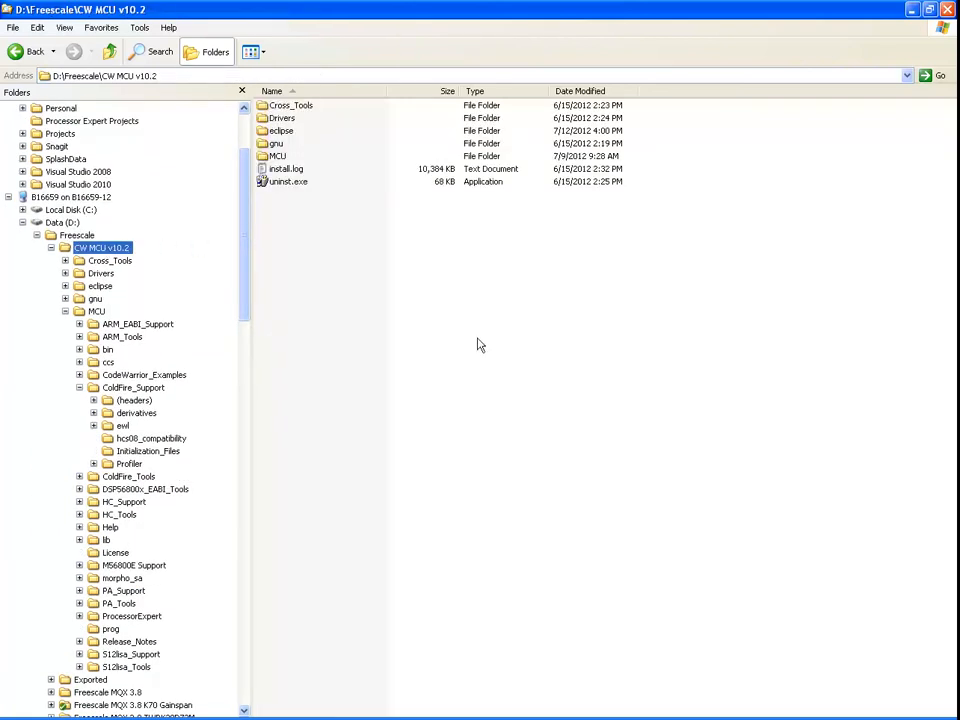
click(96, 311)
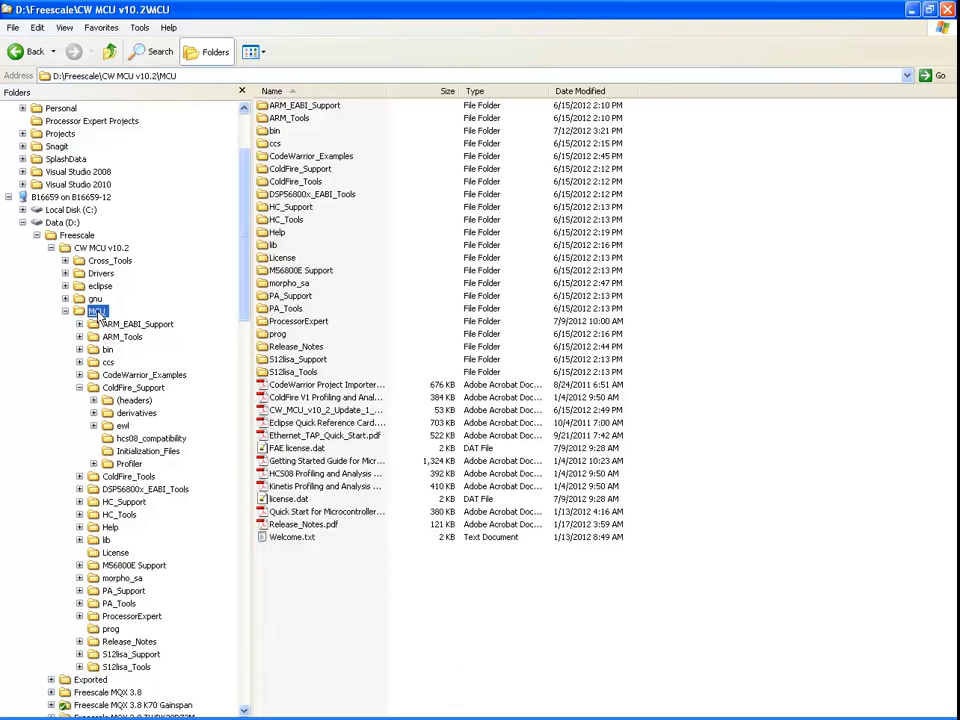
double_click(276, 233)
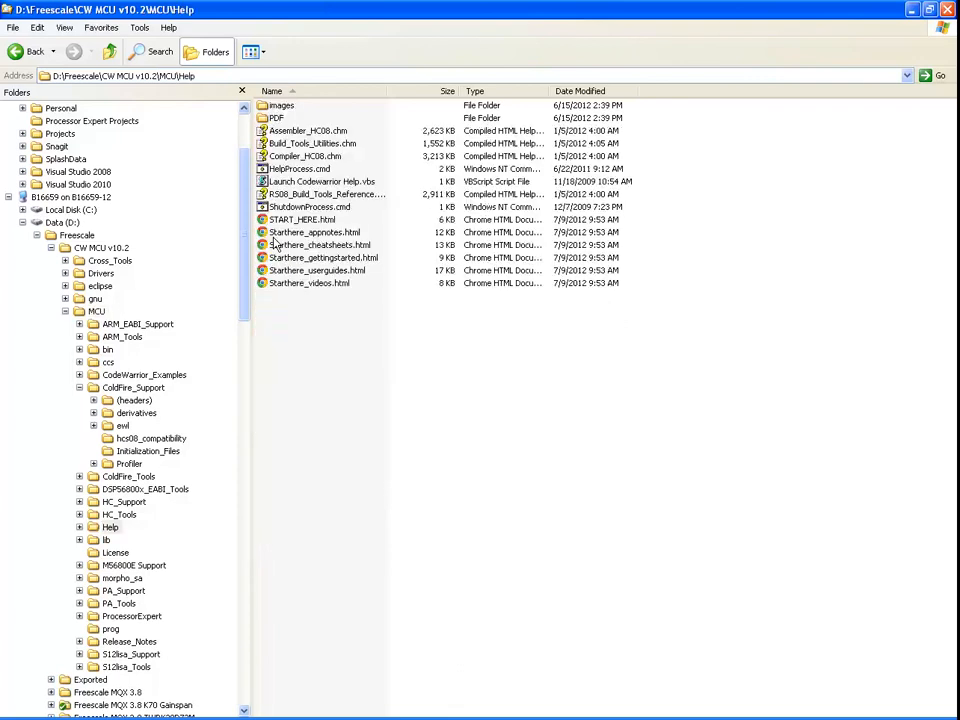
double_click(275, 118)
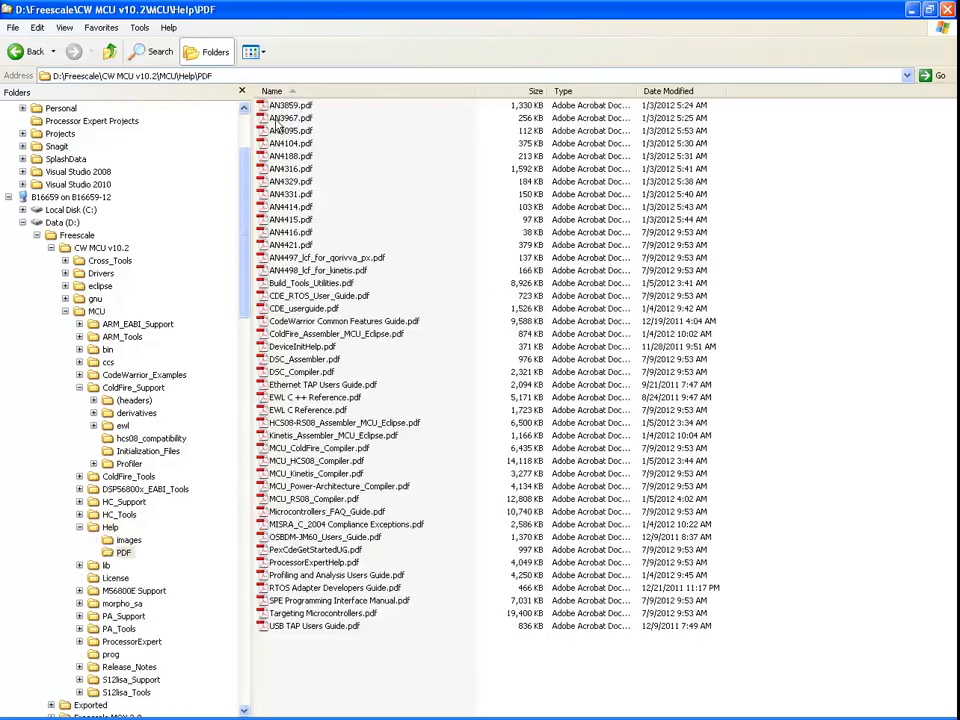
drag(251, 75, 128, 89)
click(243, 77)
- View the title pages of application notes AN3967.pdf and AN3859.pdf, close both documents and return to the CodeWarrior debug session
click(300, 118)
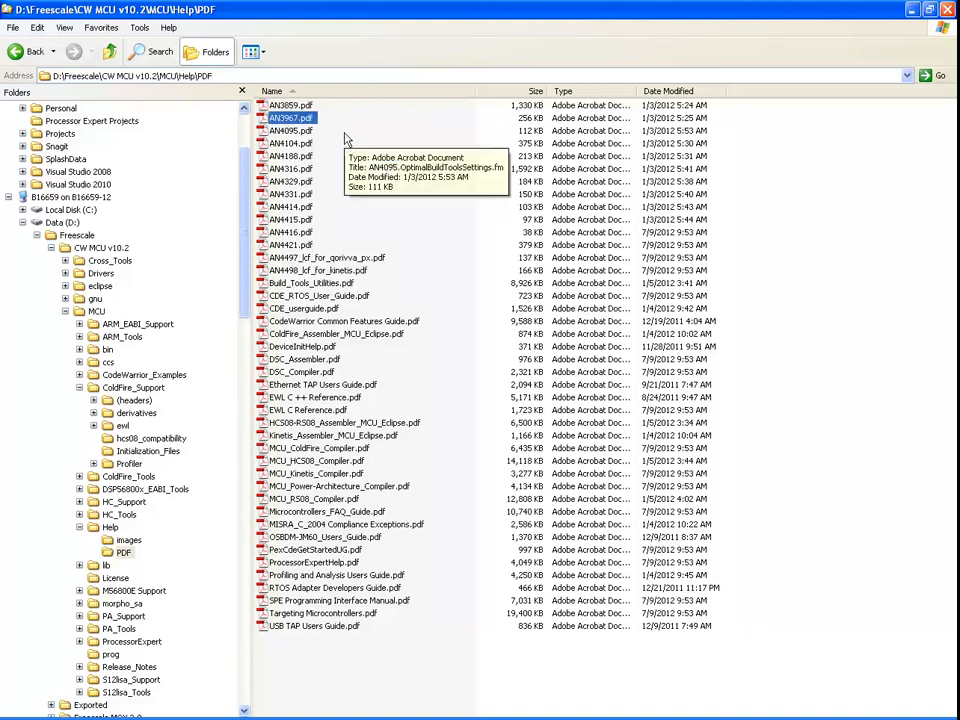
double_click(294, 106)
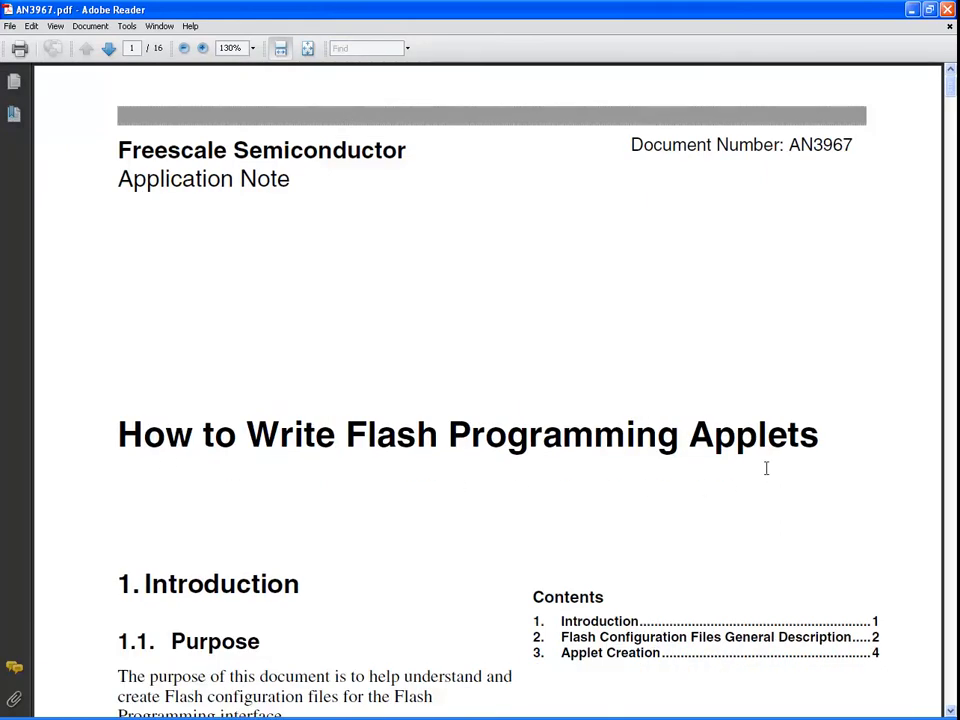
click(949, 28)
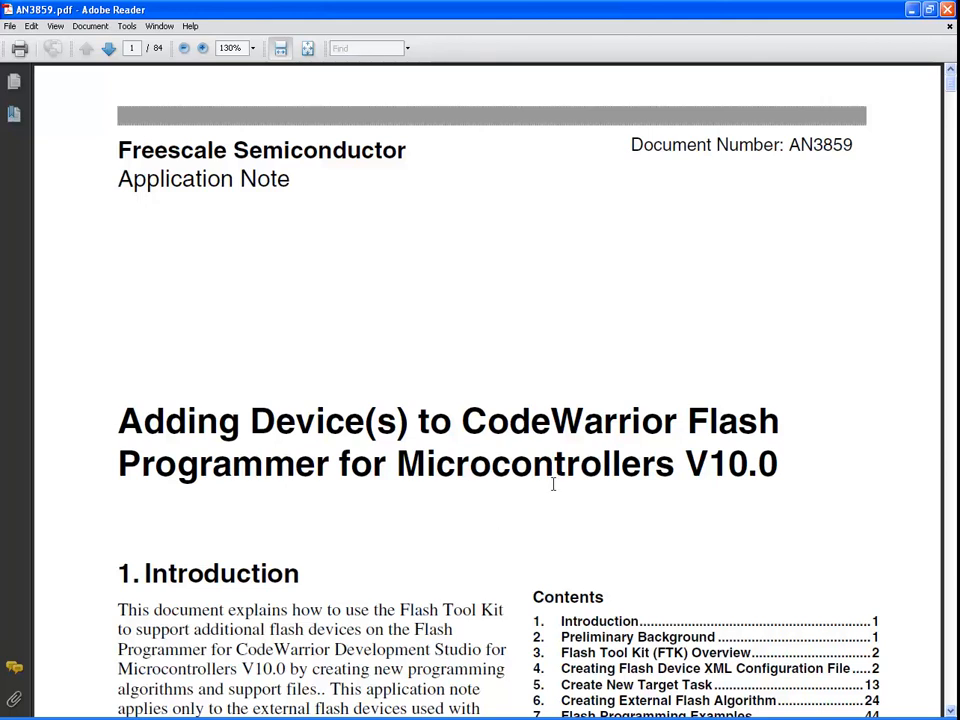
click(949, 28)
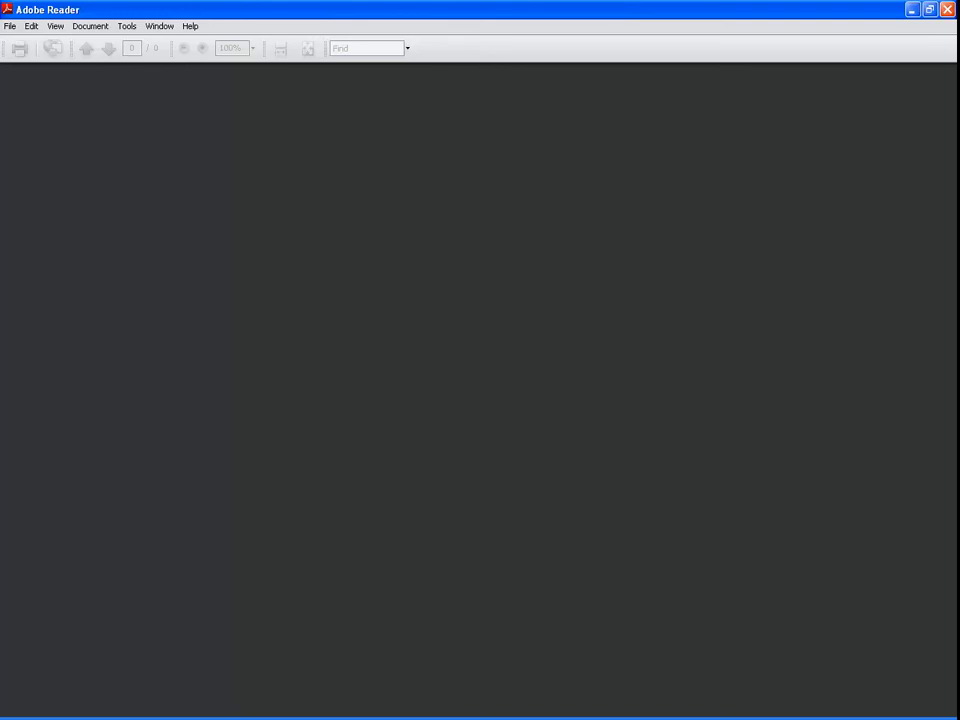
click(453, 718)
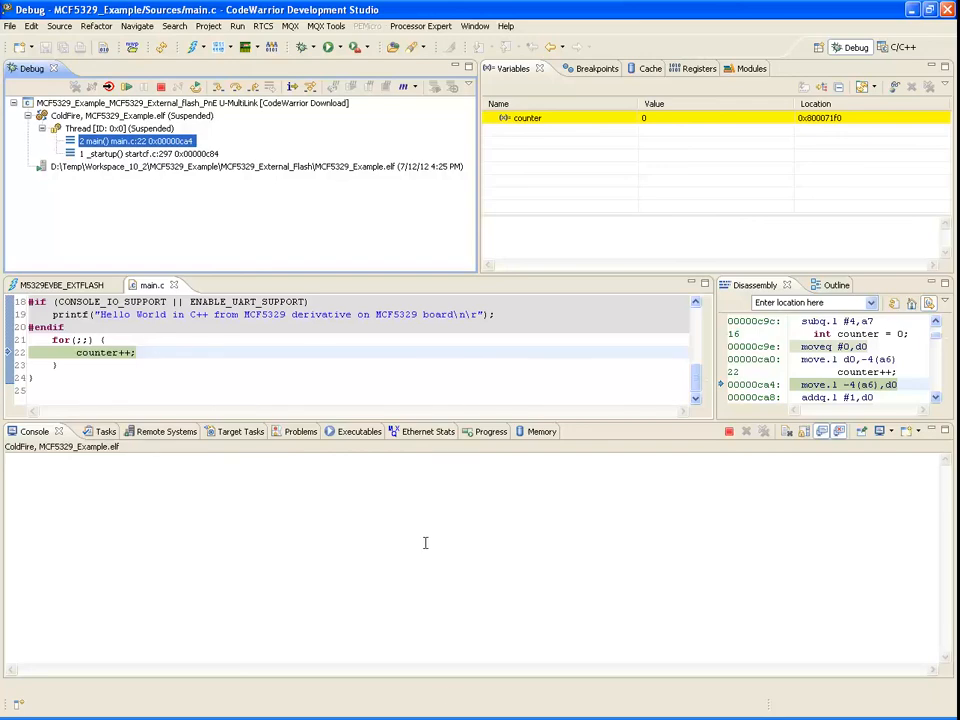